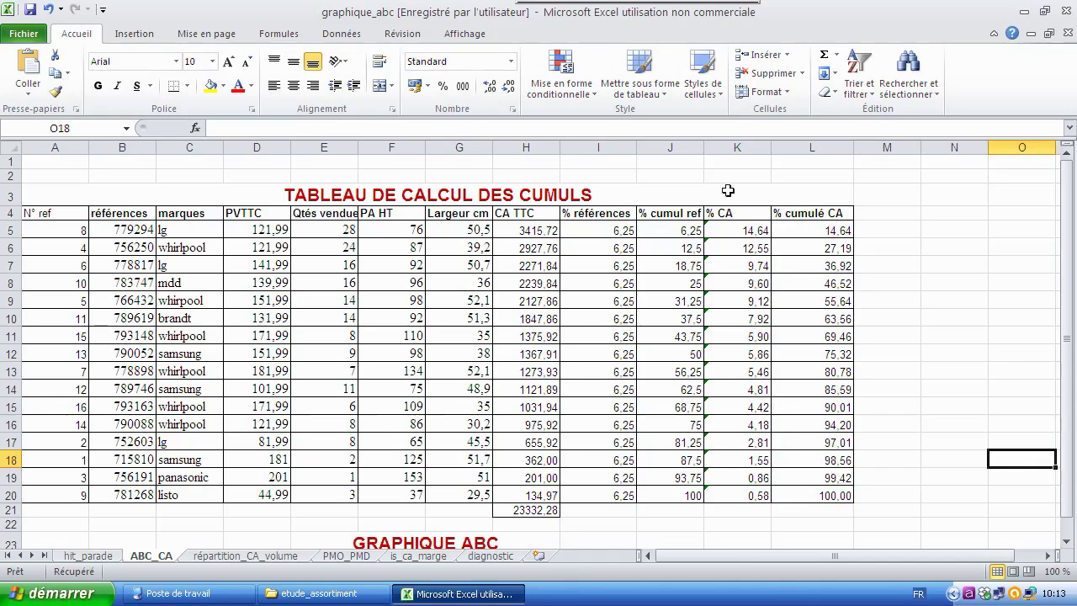
Insert a basic 2D line chart from the % cumulé CA column, cells L4:L20, including its header.
left_click(829, 202)
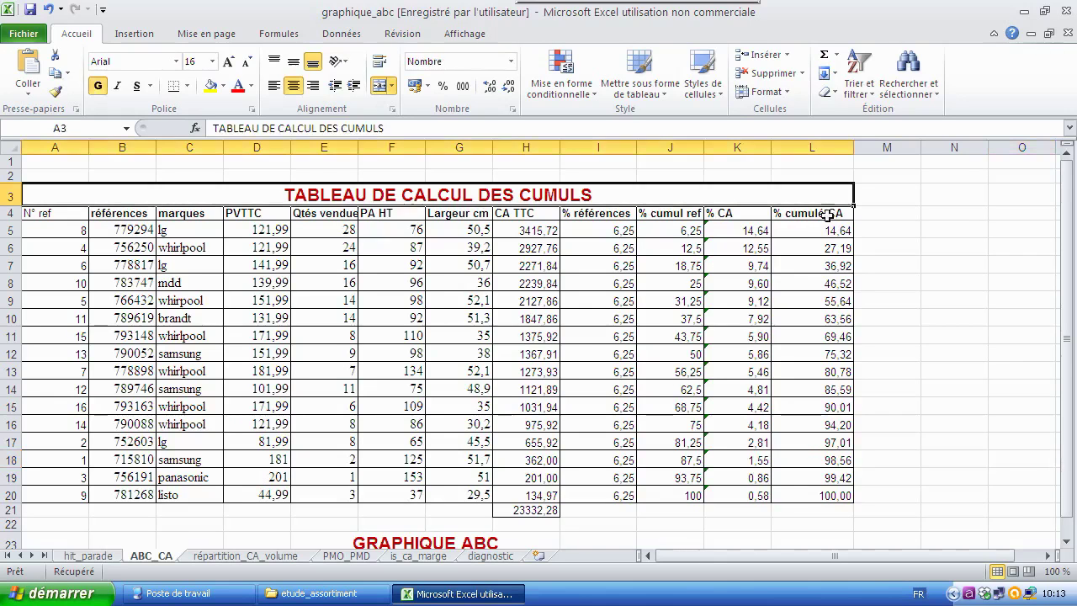
left_click(824, 223)
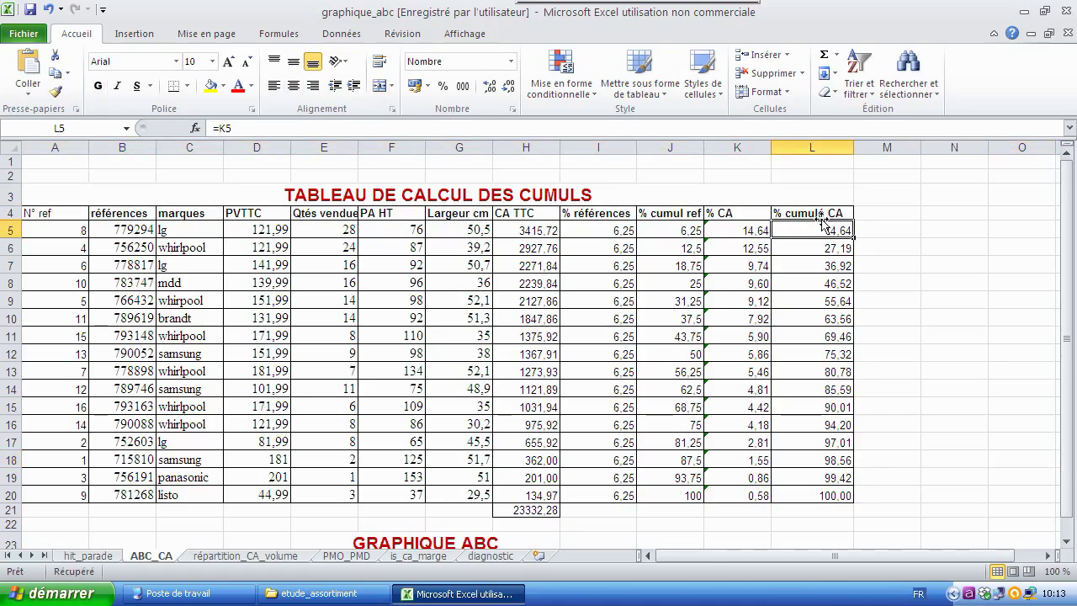
left_click(813, 211)
left_click_drag(813, 211, 781, 500)
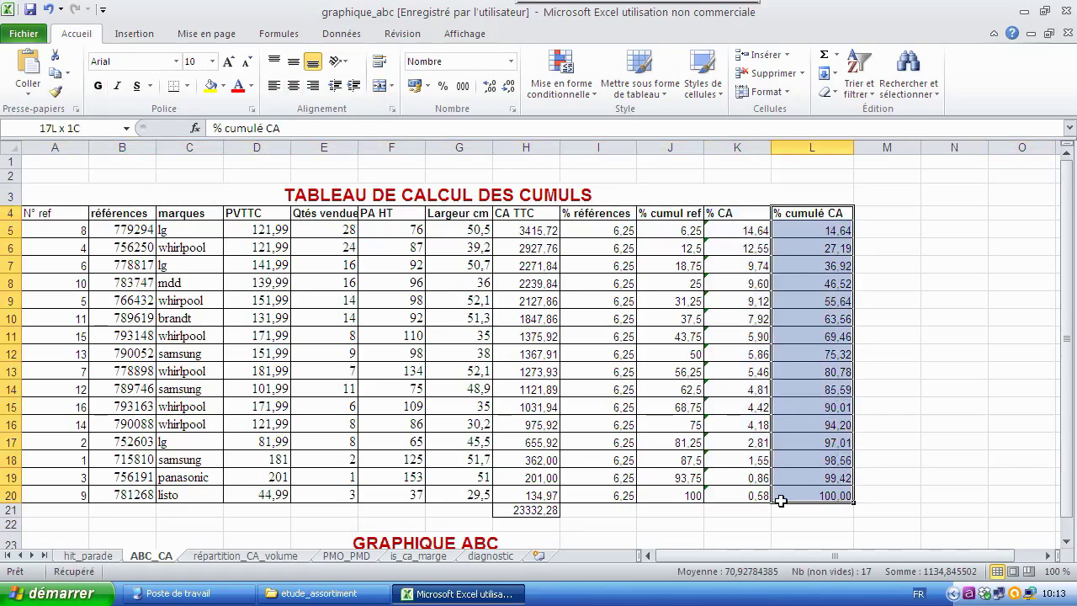
left_click_drag(781, 500, 781, 501)
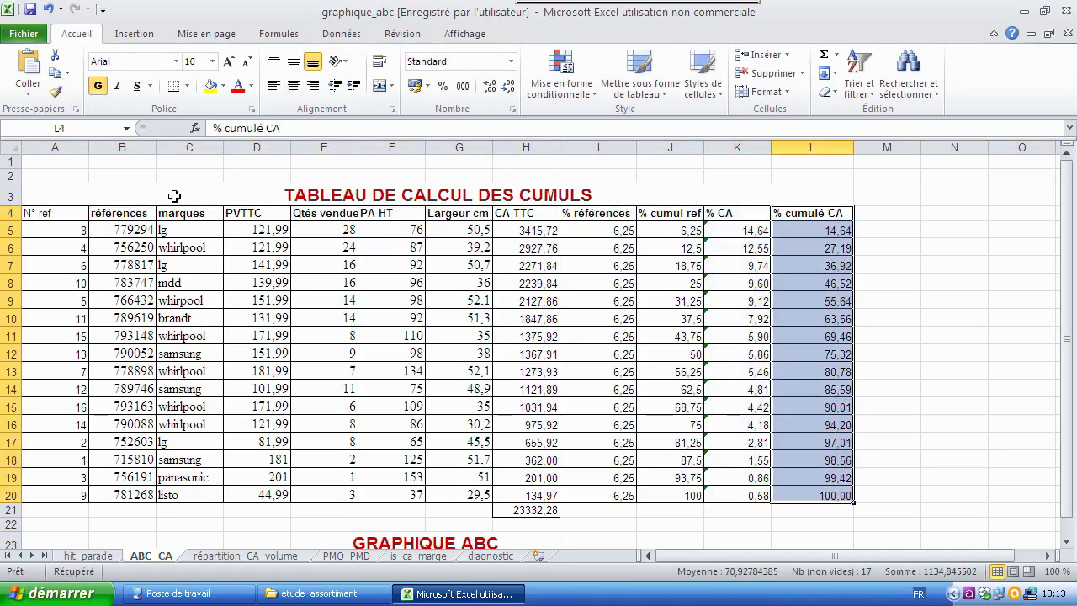
left_click(132, 34)
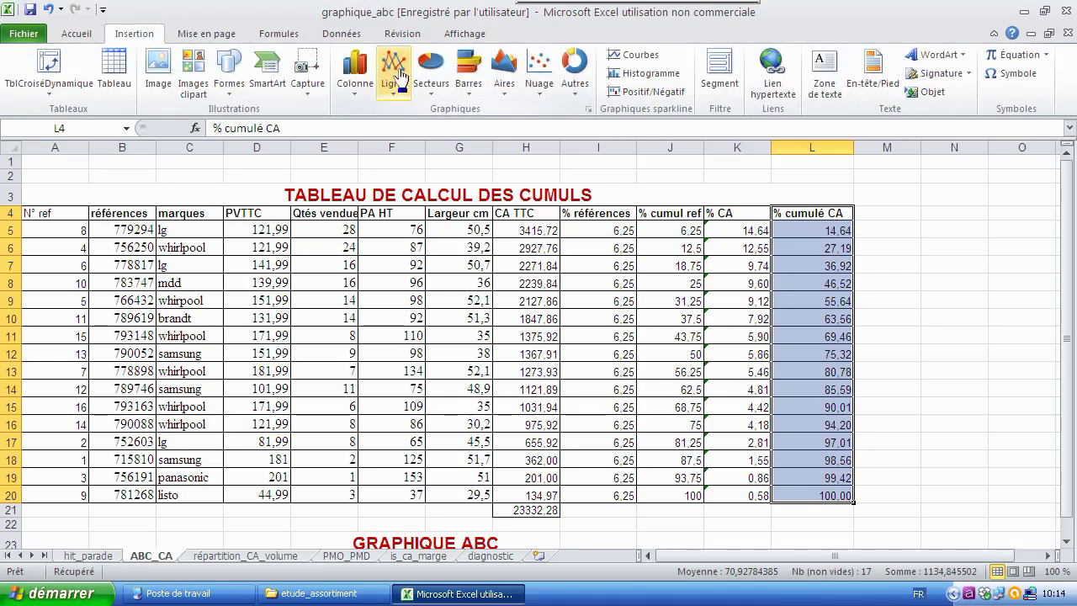
left_click(401, 77)
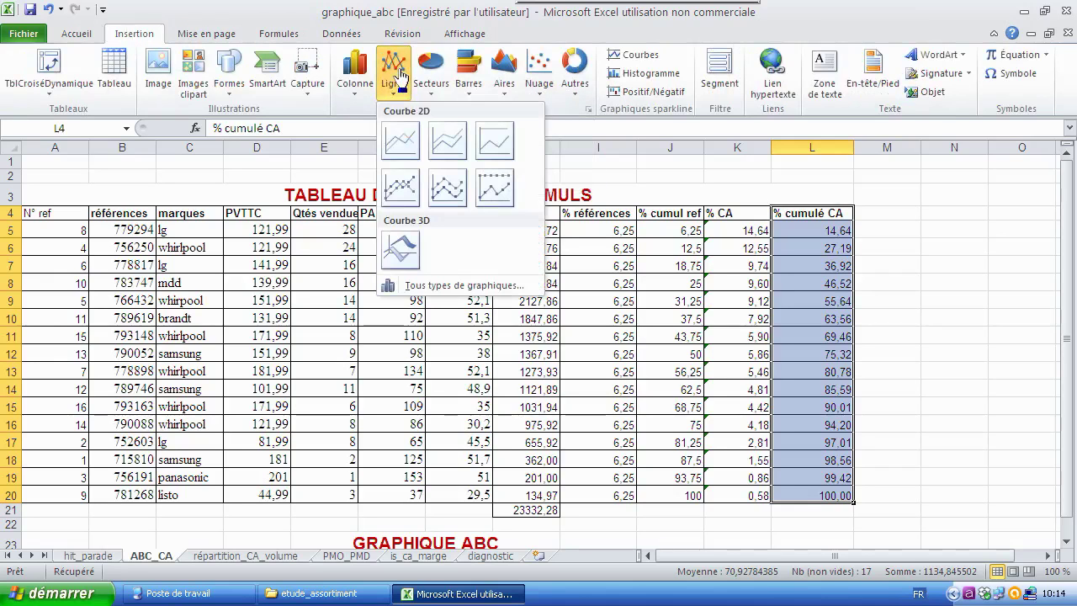
left_click(395, 140)
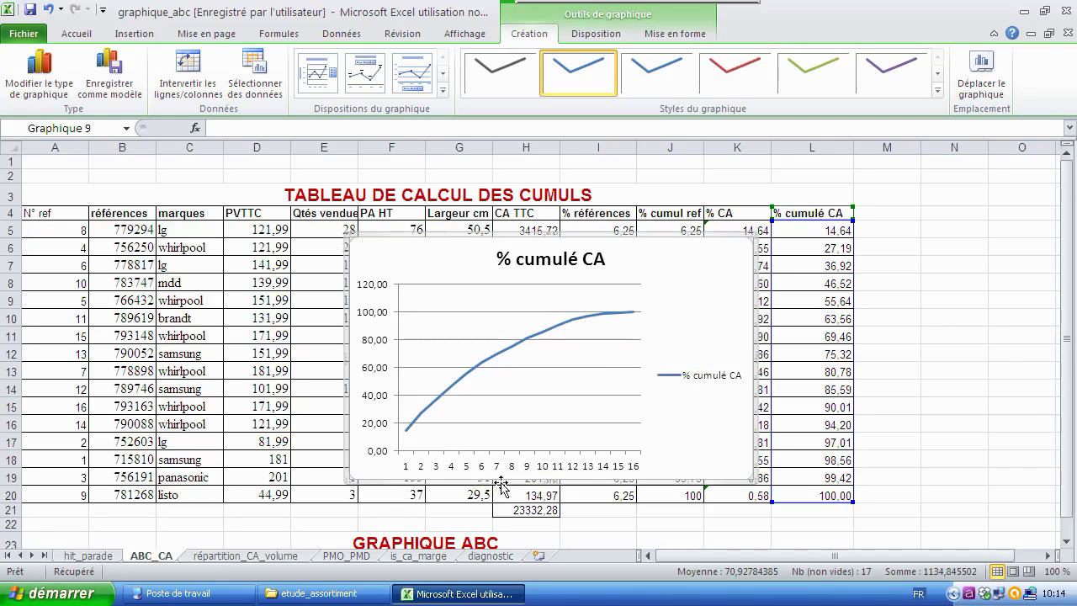
Set the chart's horizontal axis labels to the N° ref values in A5:A20.
left_click(559, 467)
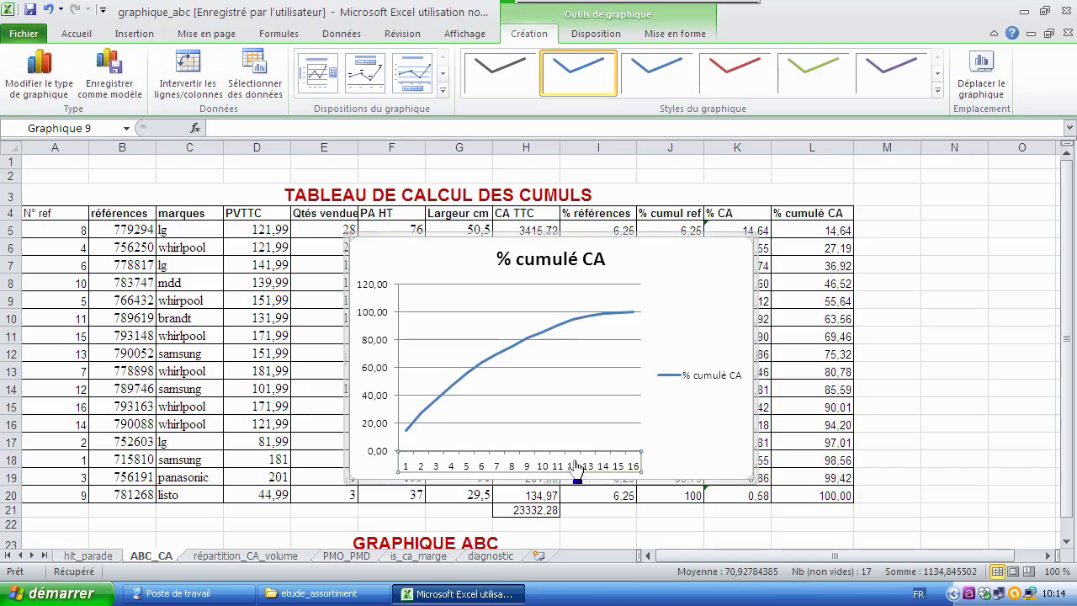
right_click(576, 470)
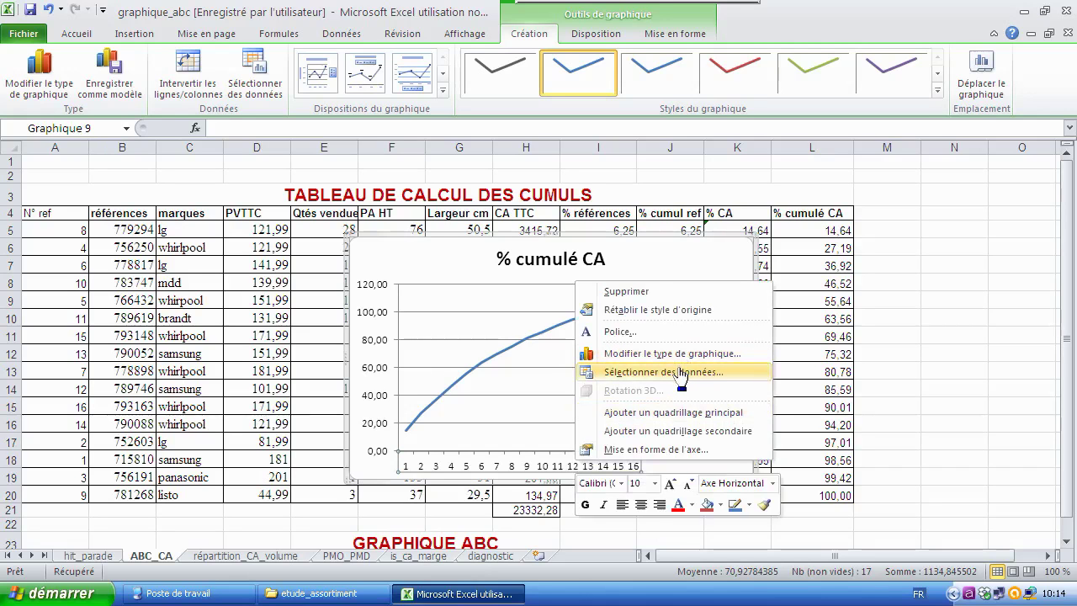
left_click(681, 373)
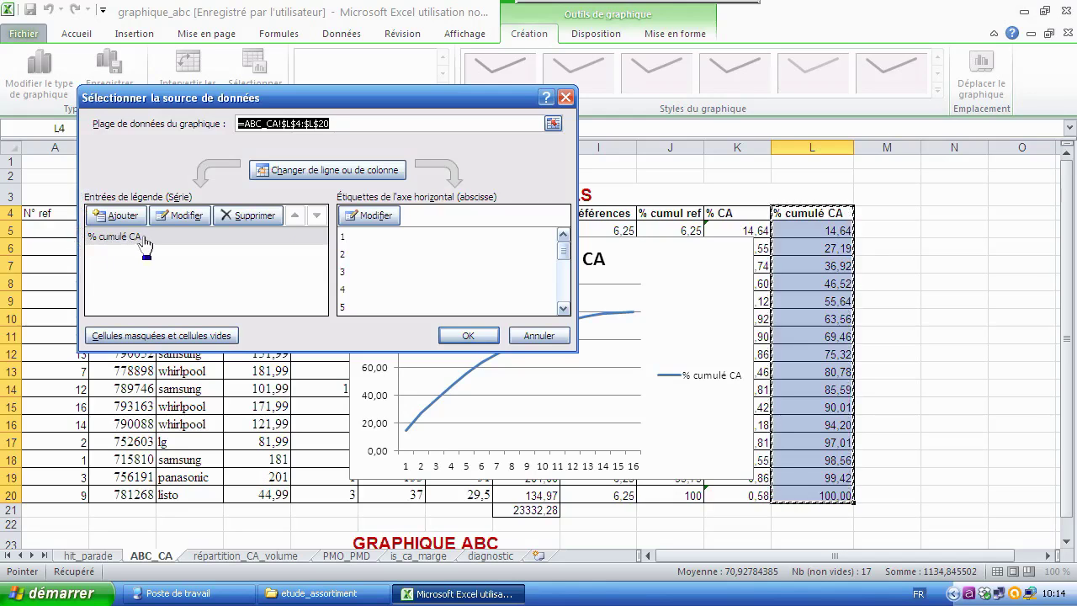
left_click(387, 216)
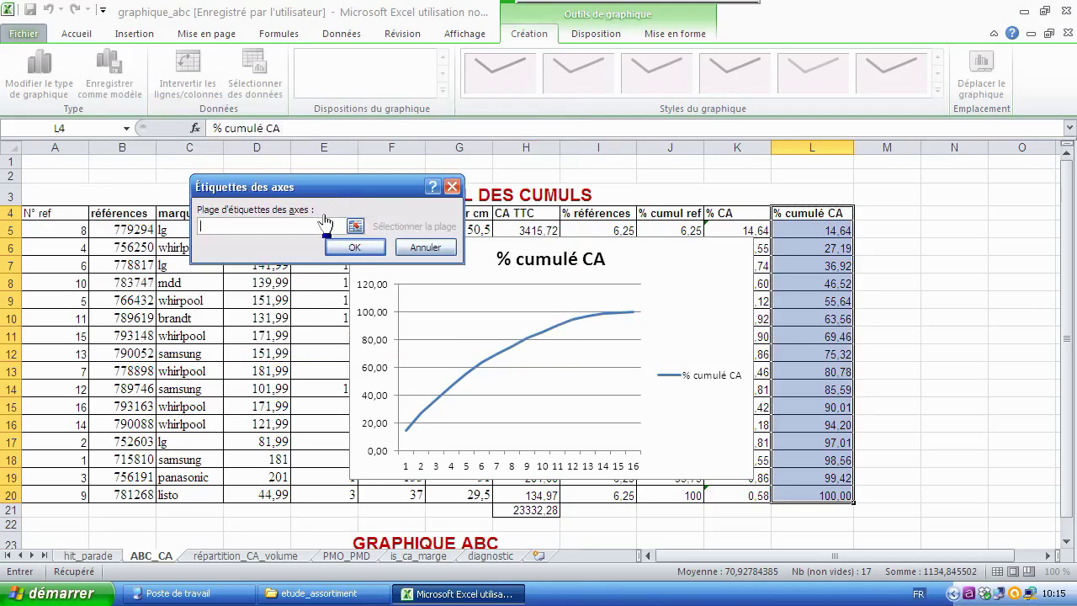
left_click(76, 229)
left_click_drag(76, 229, 56, 486)
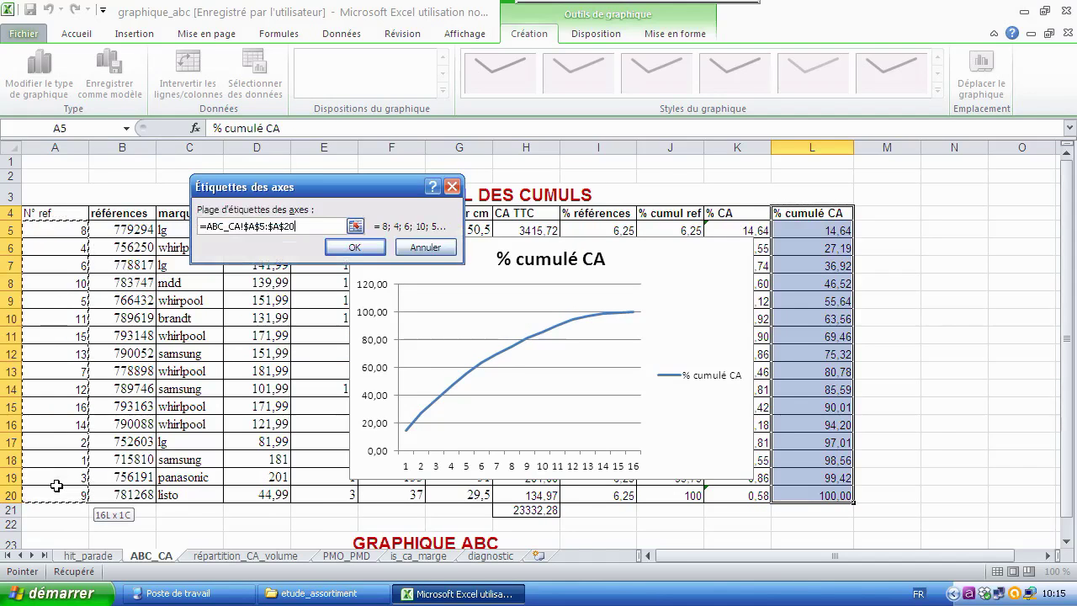
left_click(340, 249)
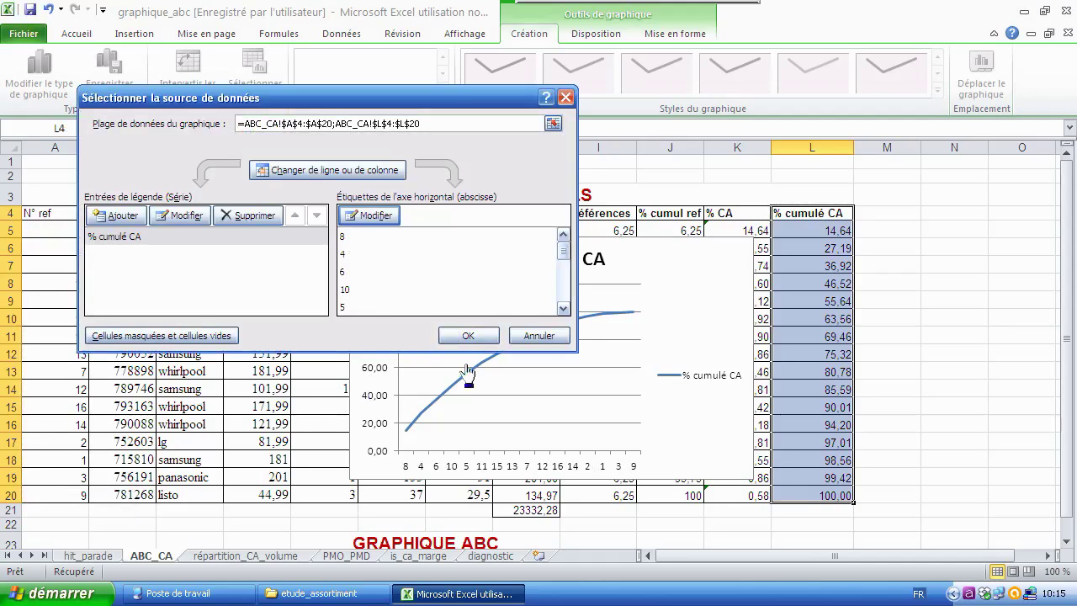
left_click(469, 336)
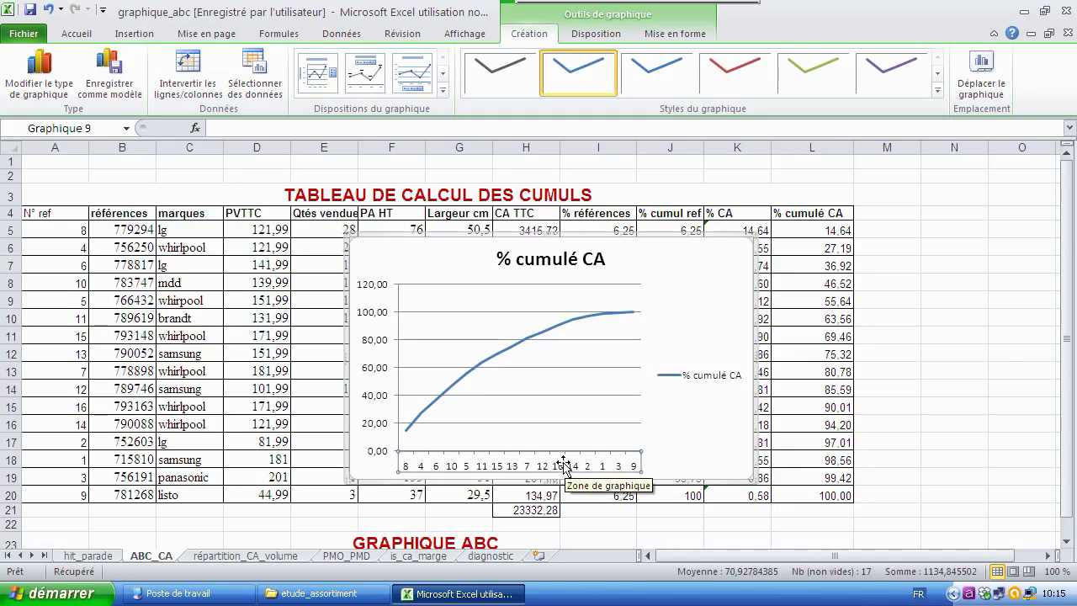
right_click(559, 476)
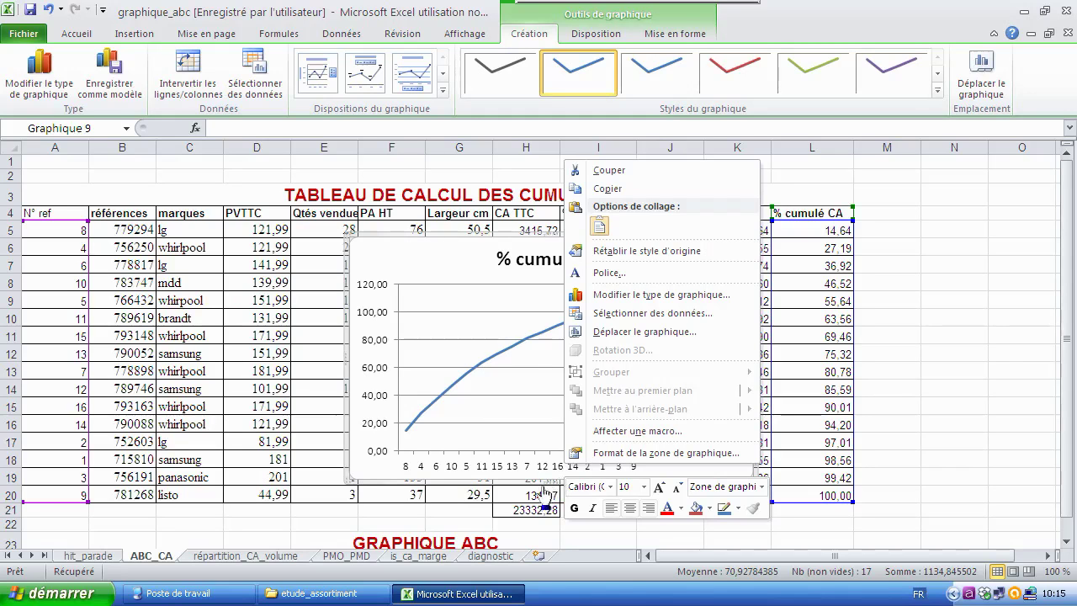
left_click(469, 454)
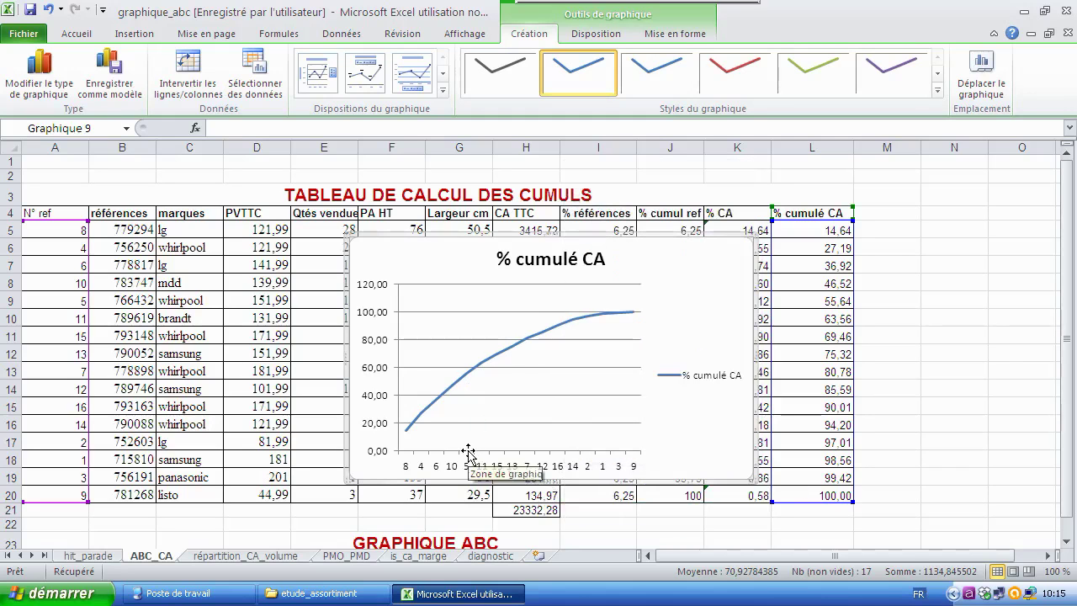
left_click(486, 468)
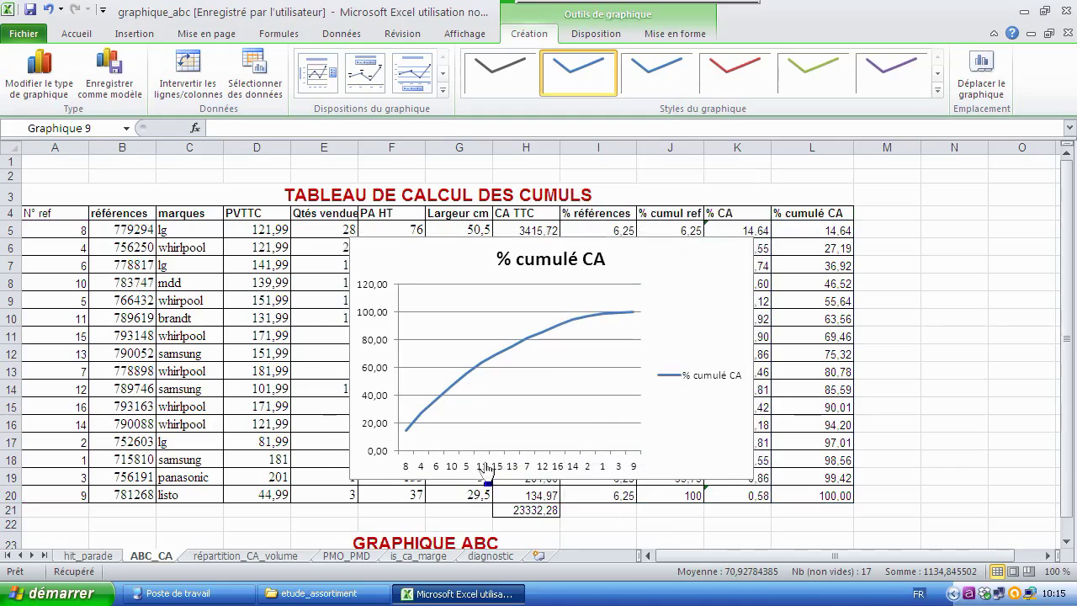
left_click(541, 462)
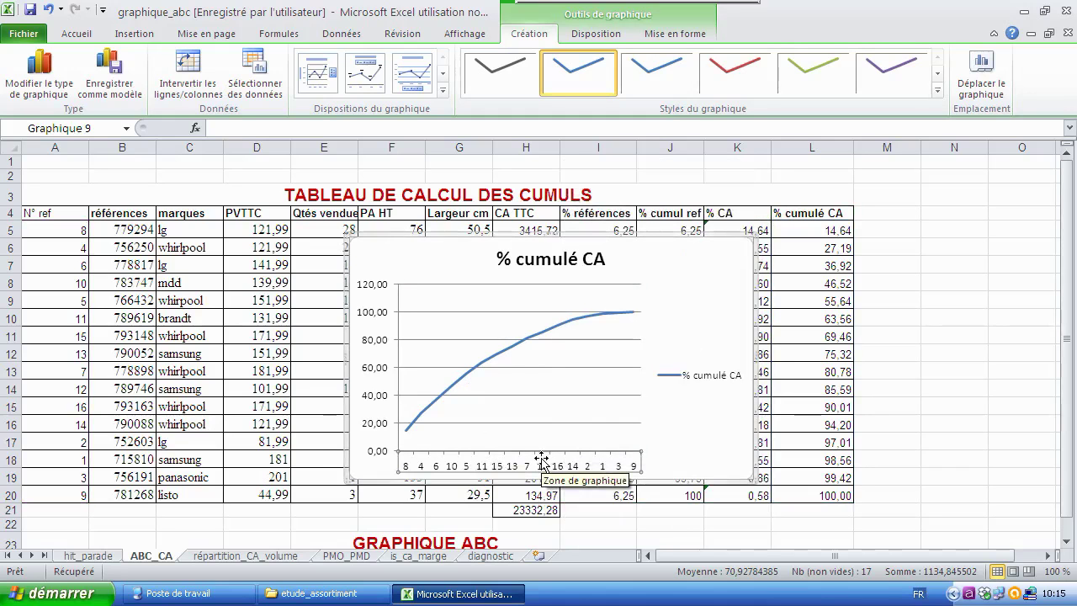
left_click(535, 459)
right_click(531, 467)
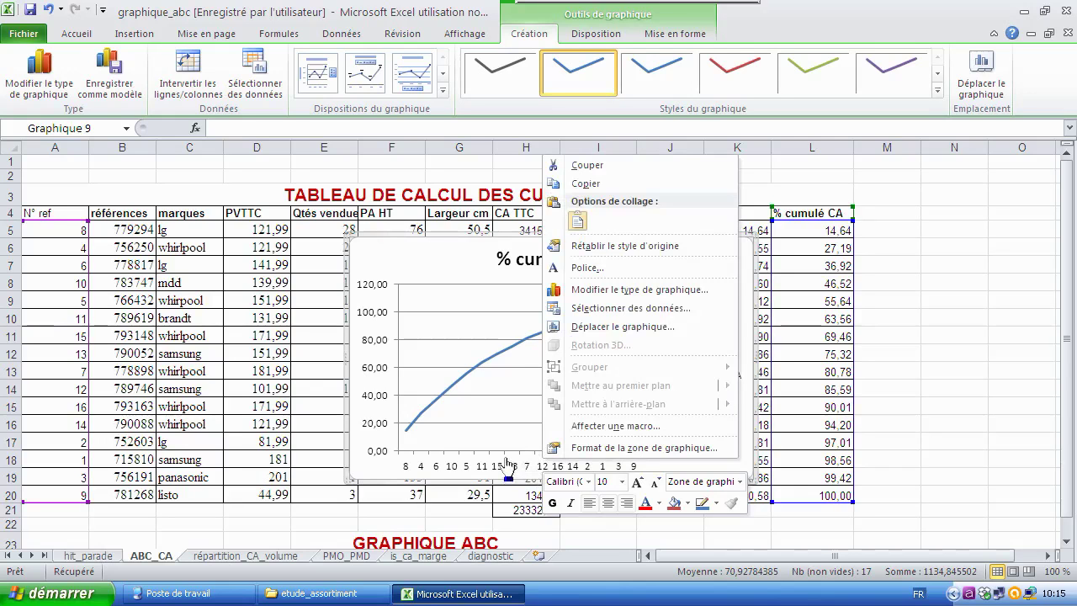
left_click(441, 458)
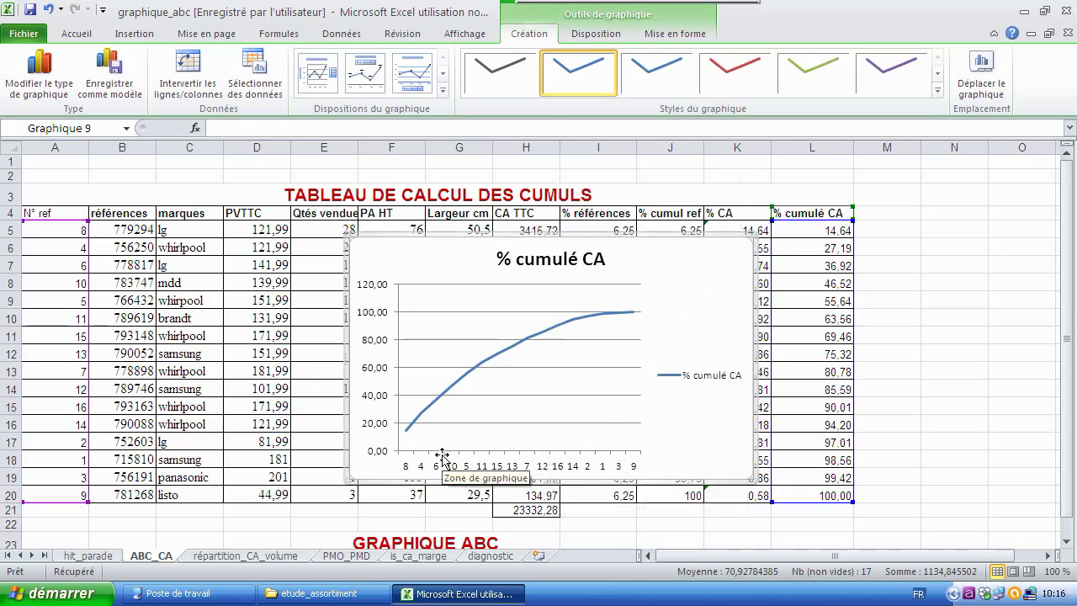
Format the horizontal axis so that its axis position is "Sur les graduations".
left_click(450, 472)
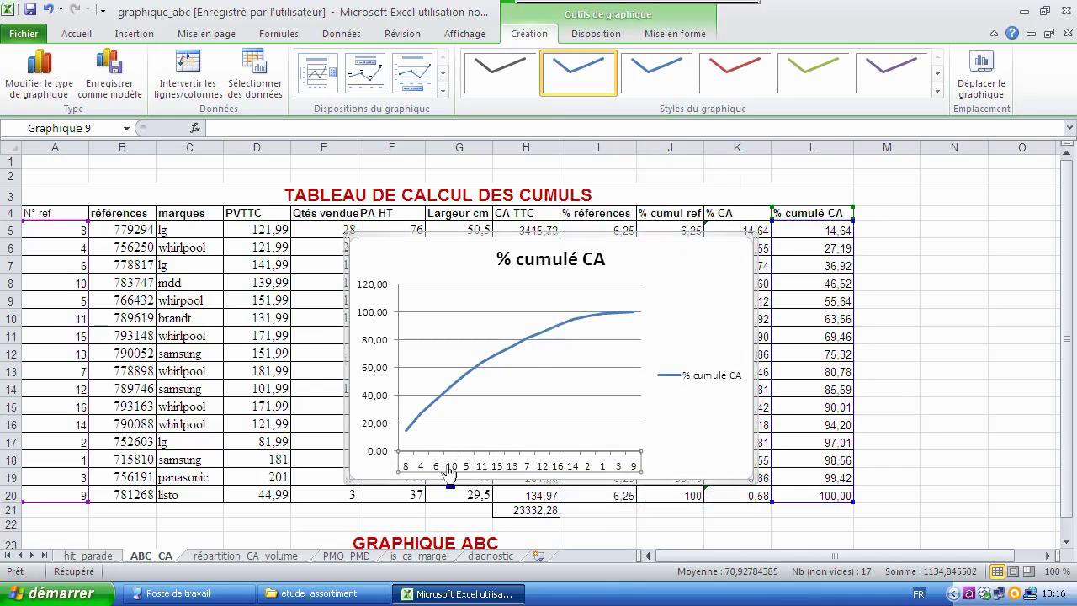
right_click(450, 473)
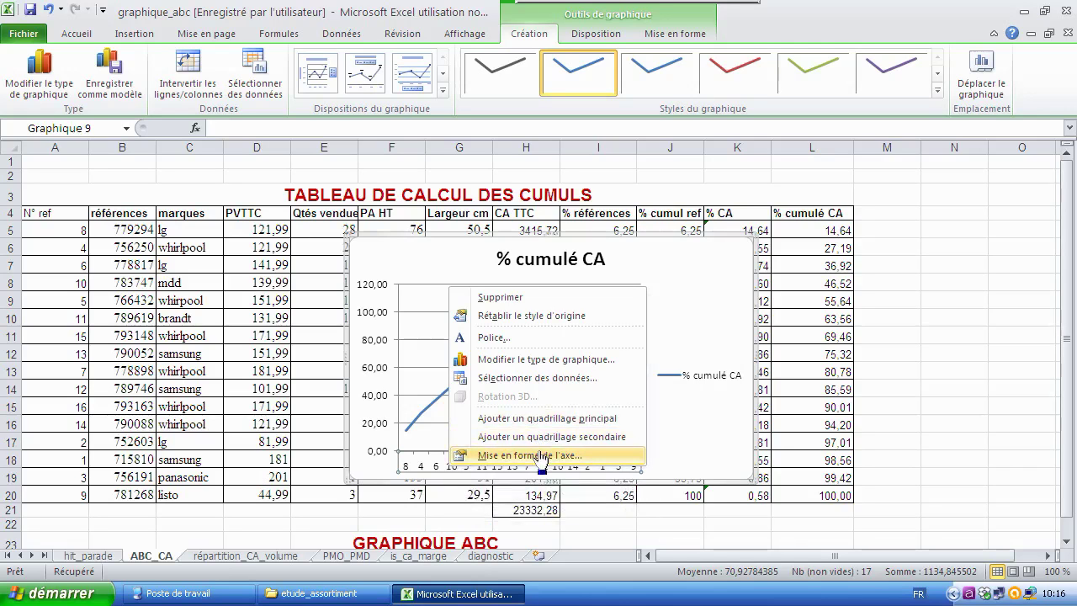
left_click(539, 457)
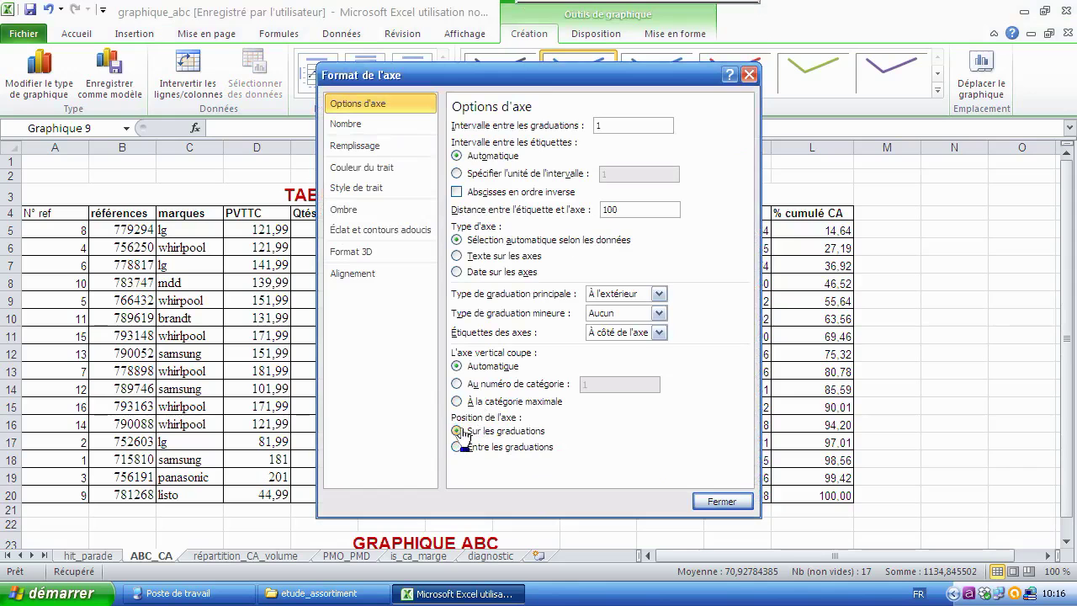
left_click(725, 502)
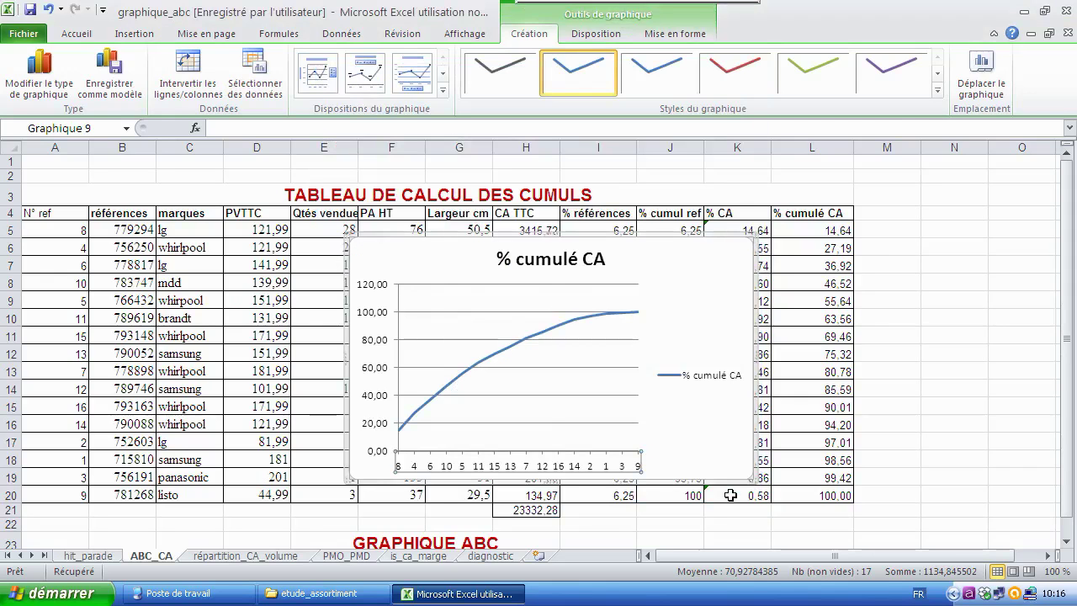
Add data labels to the % cumulé CA curve in the chart.
left_click_drag(525, 377, 525, 375)
mouse_move(518, 356)
left_click(510, 345)
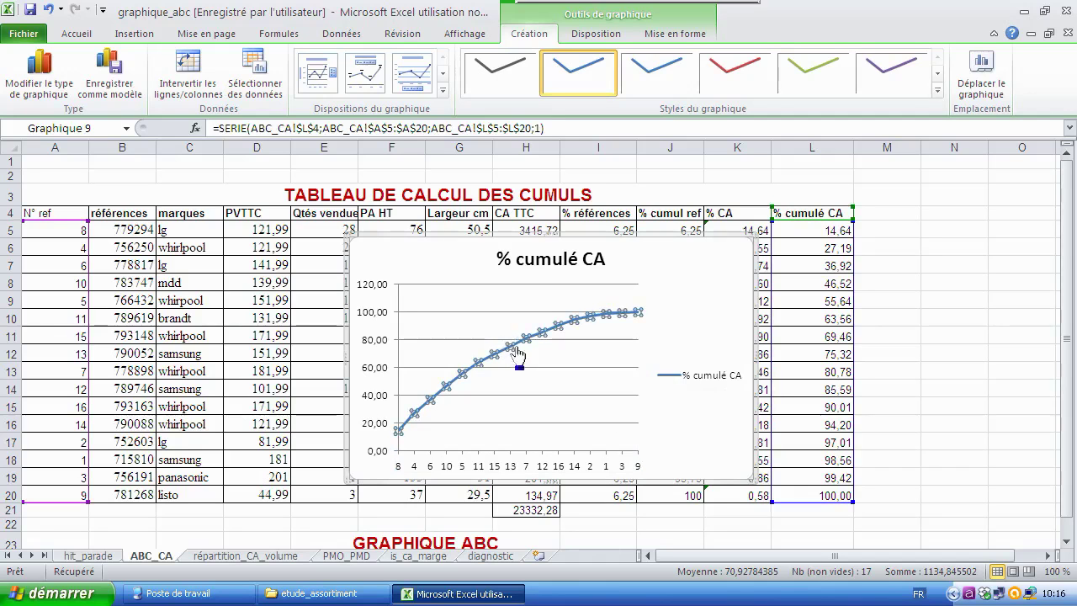
mouse_move(514, 347)
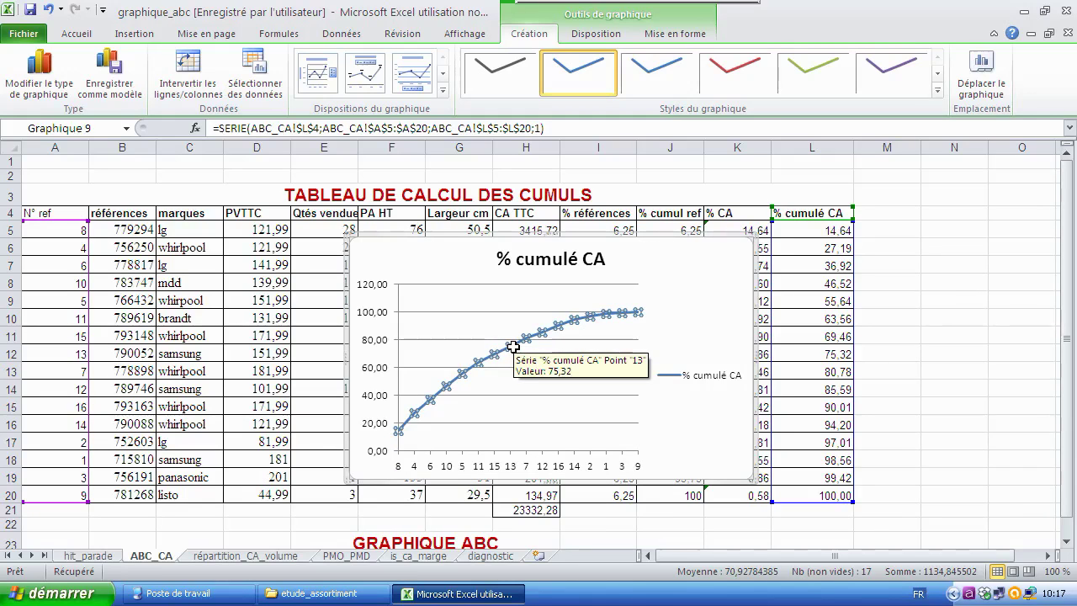
right_click(514, 346)
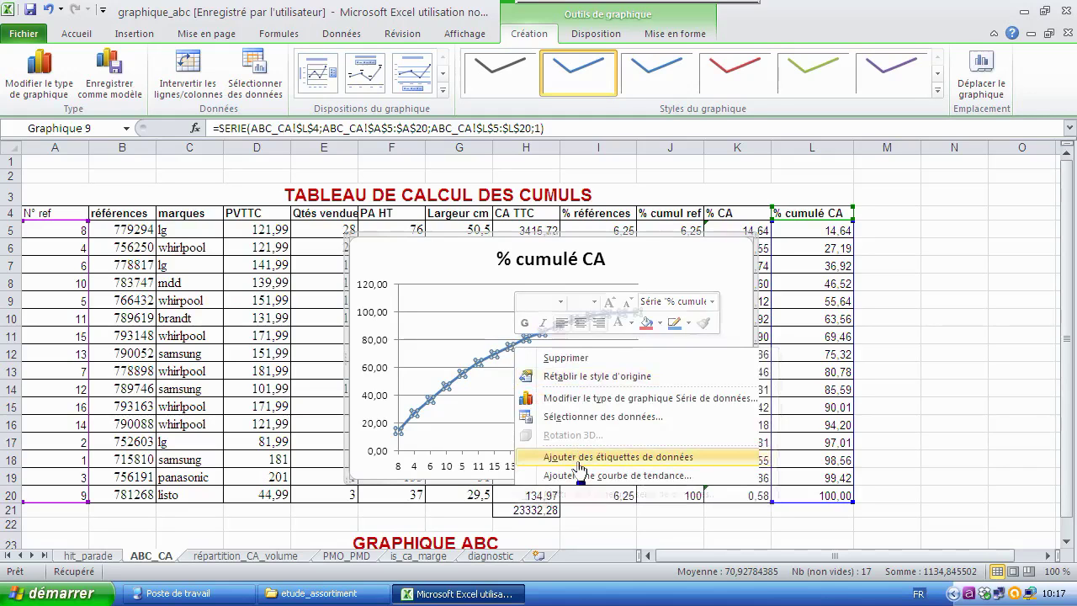
left_click(579, 458)
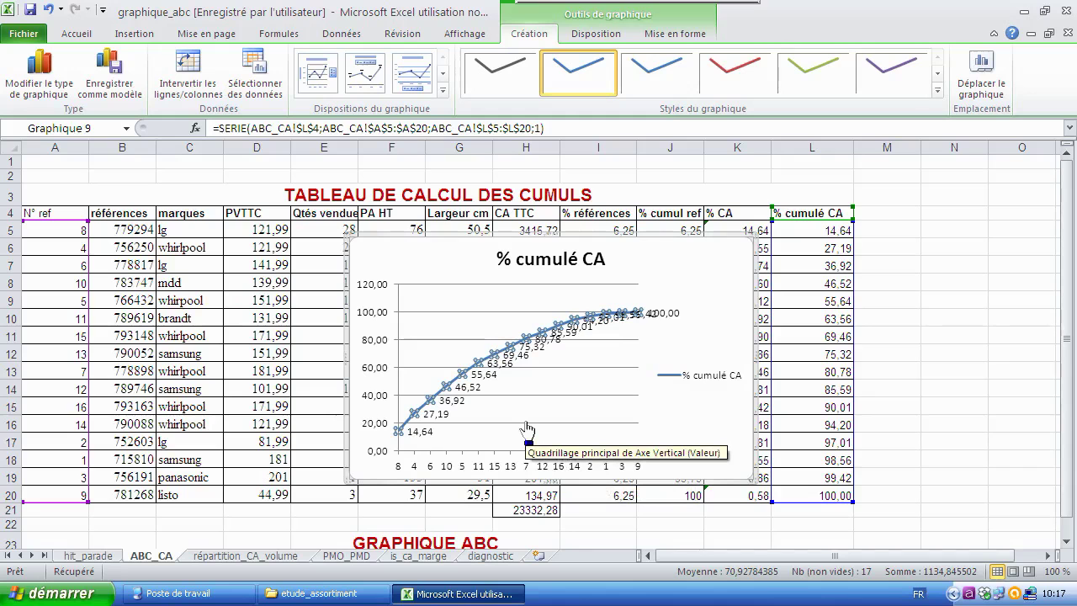
Set the position of the curve's data labels to "En dessous".
left_click(475, 391)
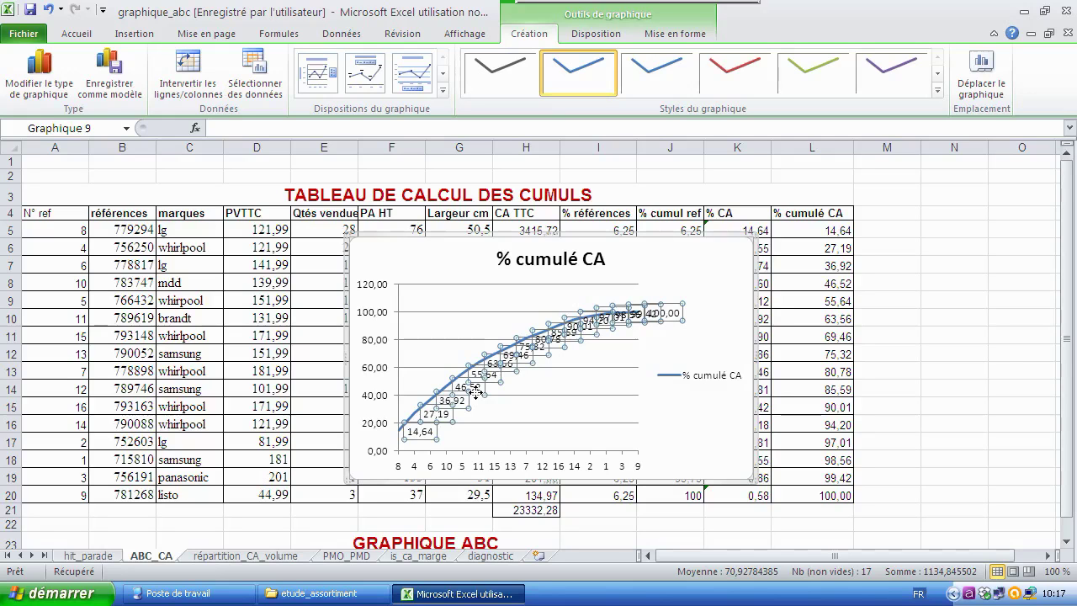
right_click(477, 392)
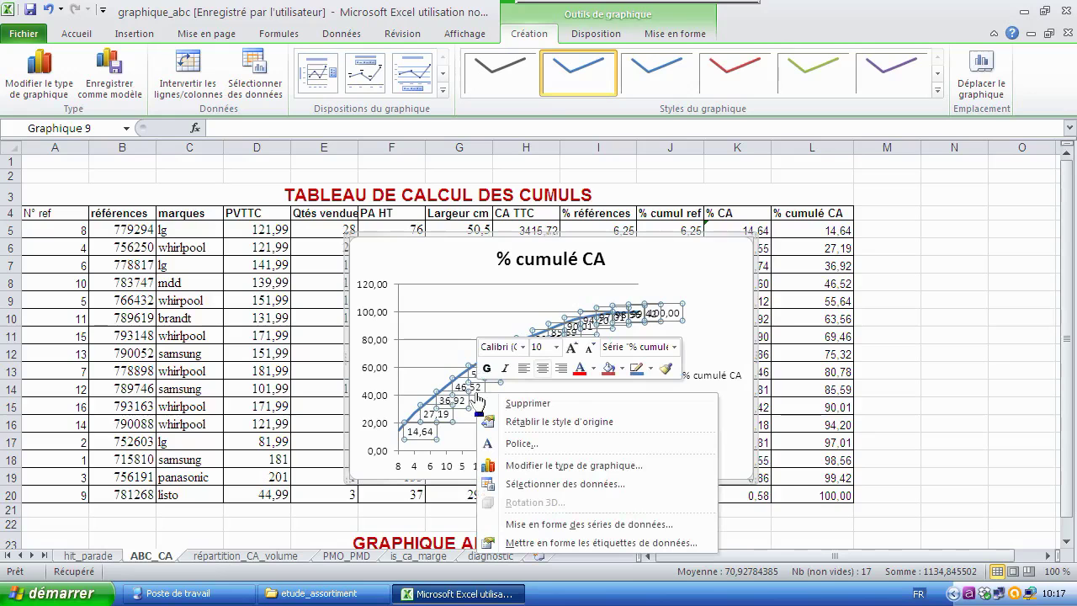
left_click(619, 544)
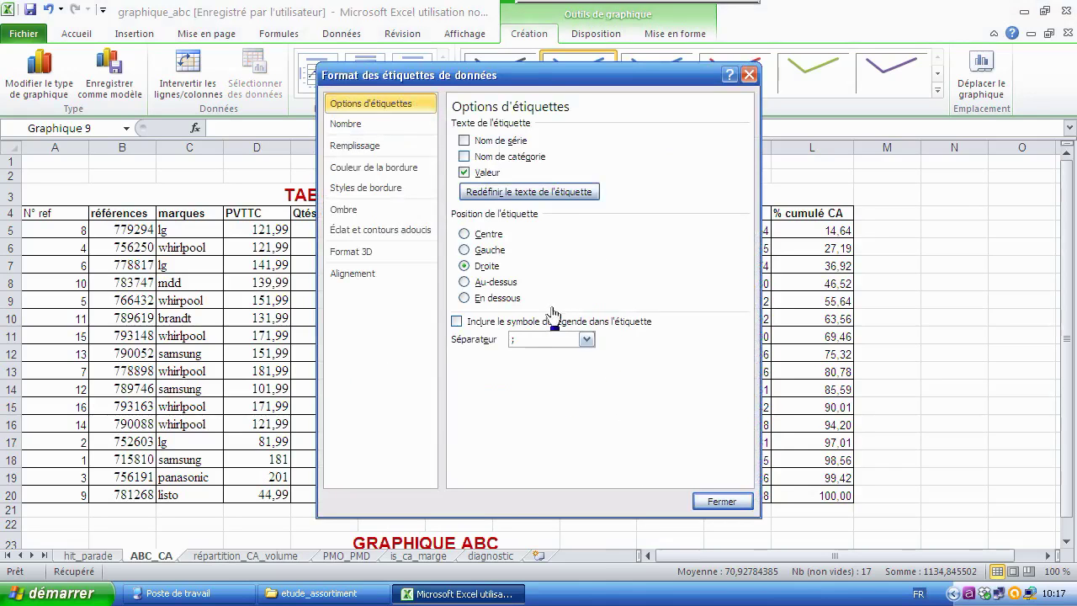
left_click(481, 299)
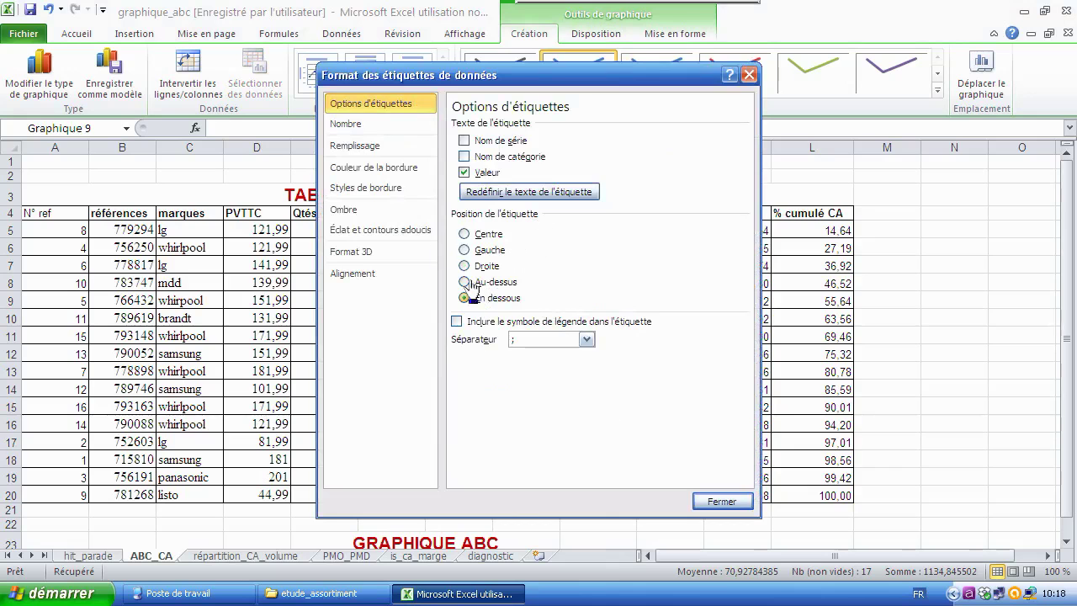
Set the number format of the curve's data labels to Nombre with 0 decimals.
left_click(372, 125)
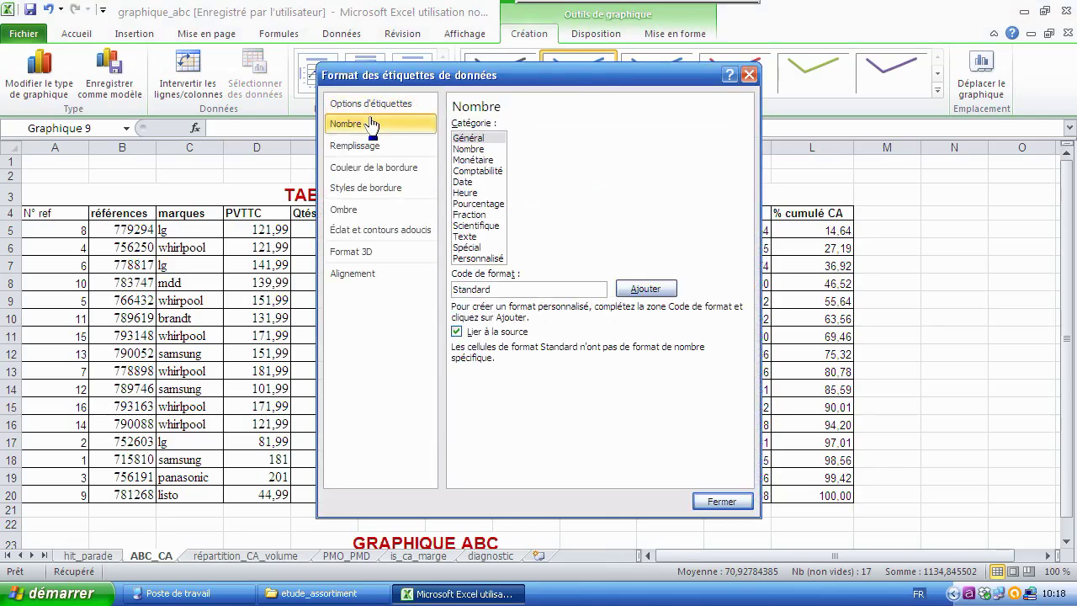
left_click(474, 139)
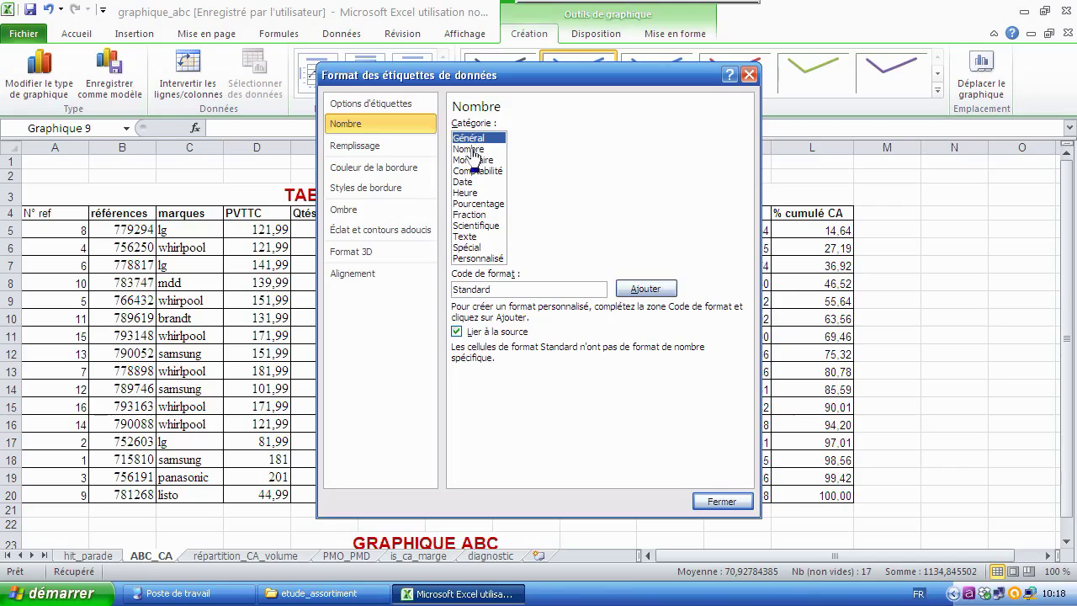
left_click(471, 149)
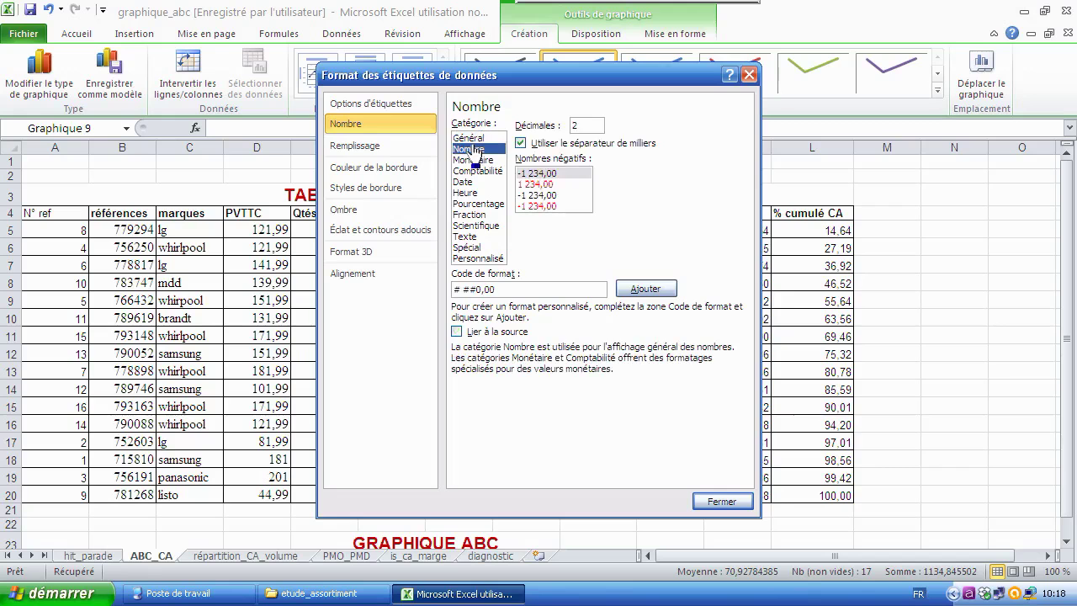
left_click(580, 124)
key("BackSpace")
type("0")
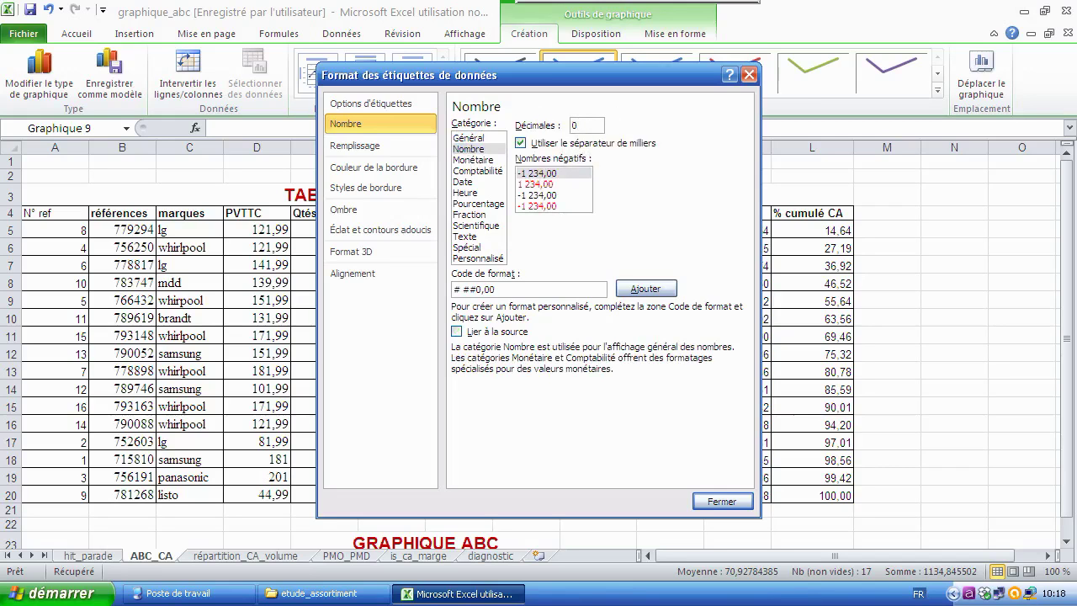
left_click(711, 503)
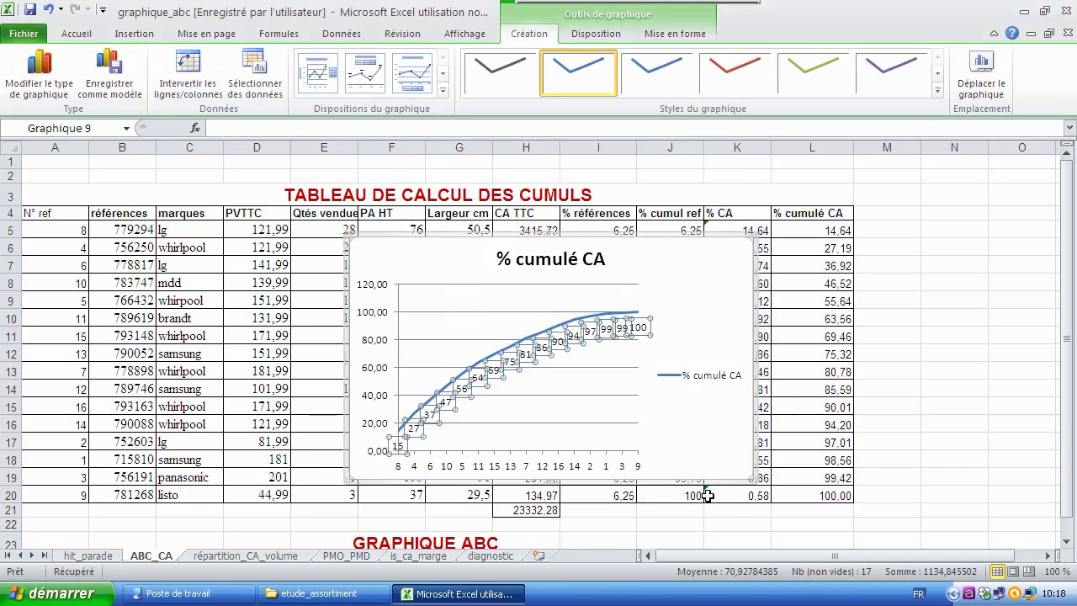
left_click(683, 453)
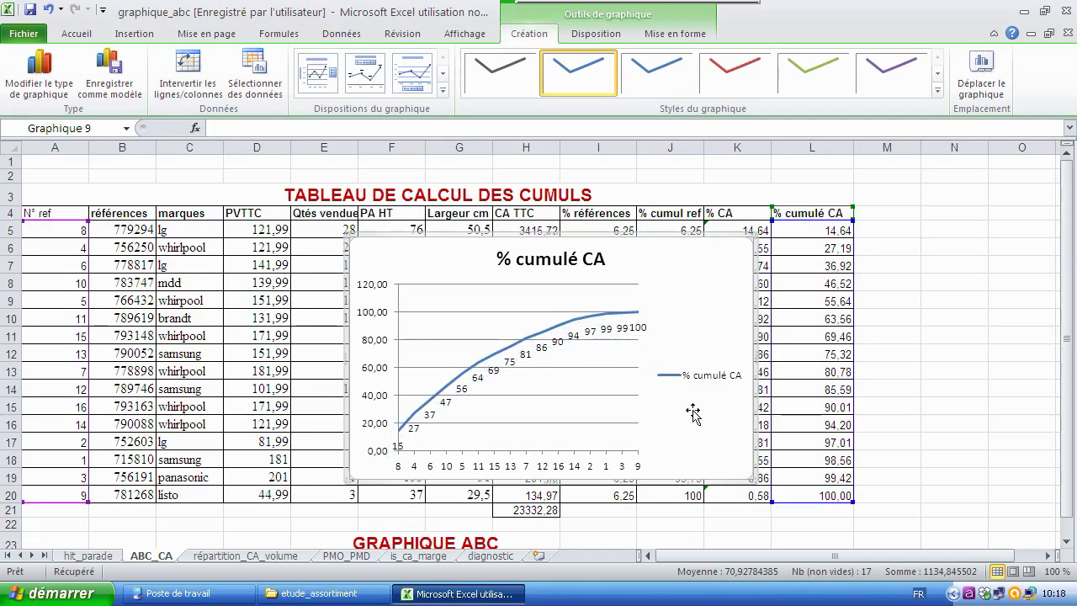
left_click(505, 340)
left_click(509, 348)
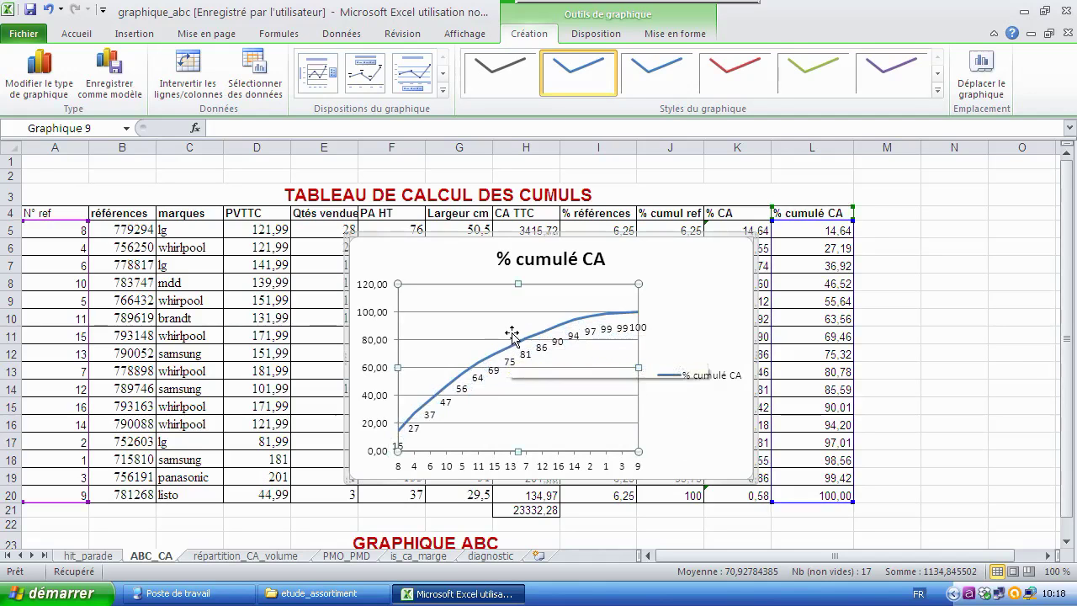
left_click(522, 339)
left_click(528, 328)
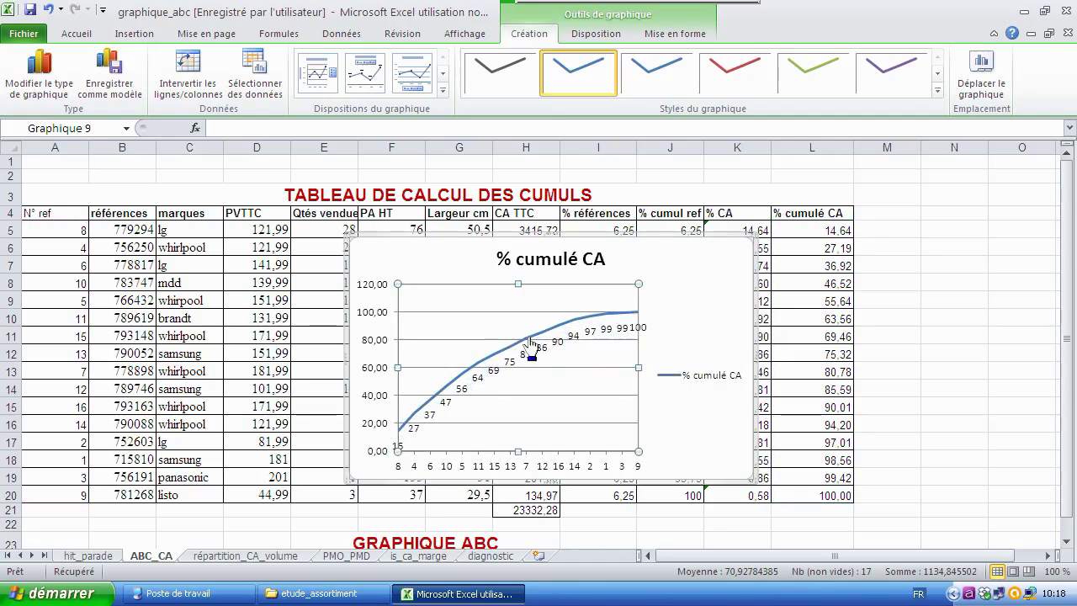
left_click(511, 338)
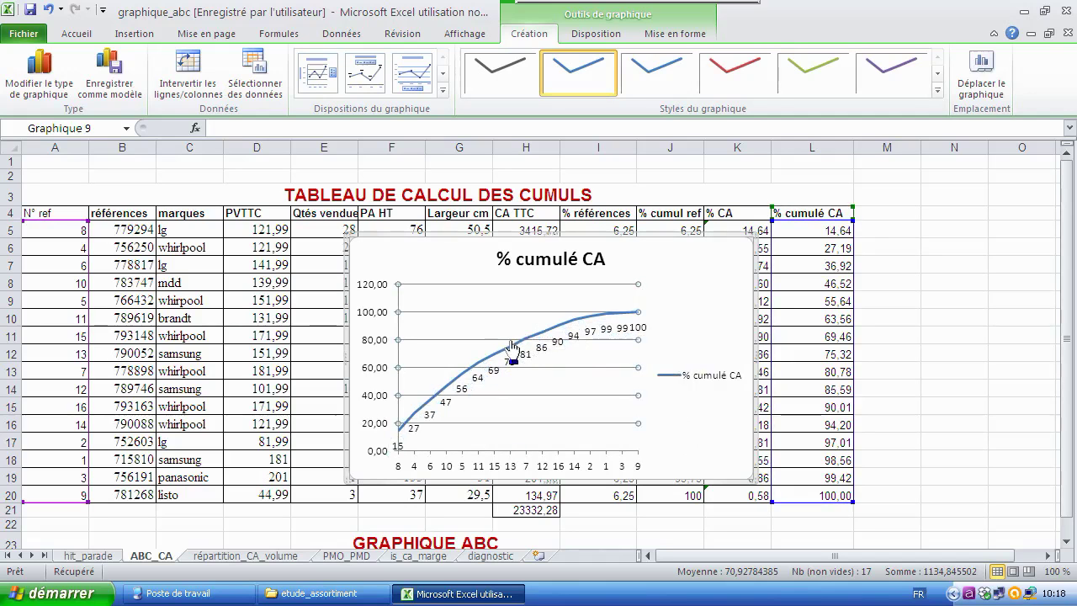
left_click(505, 350)
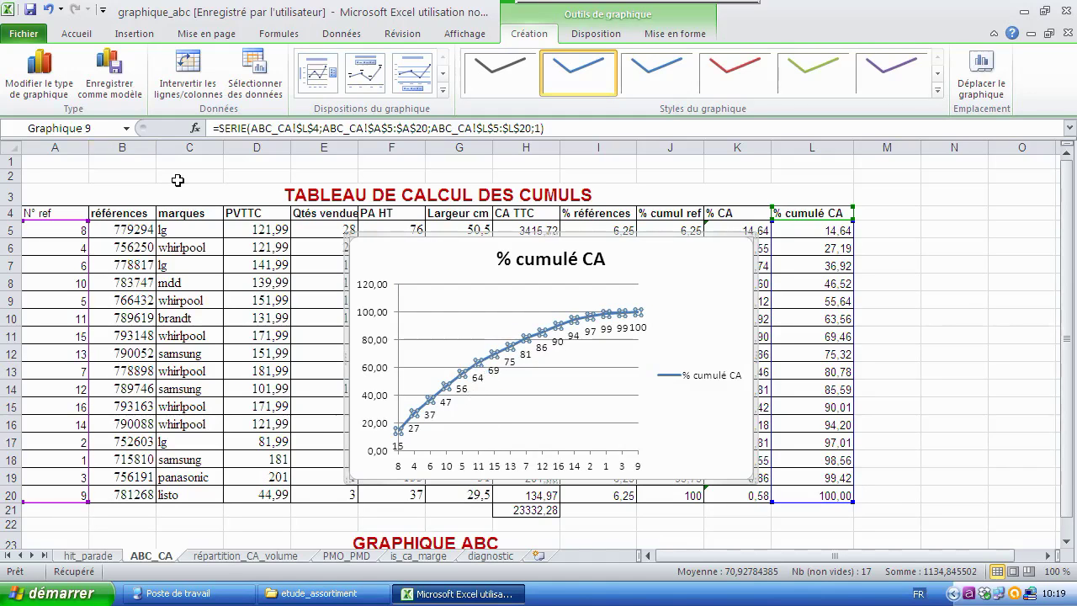
Draw a vertical double-headed block arrow about 2.59 cm tall from the curve to the horizontal axis at reference 11.
left_click(131, 35)
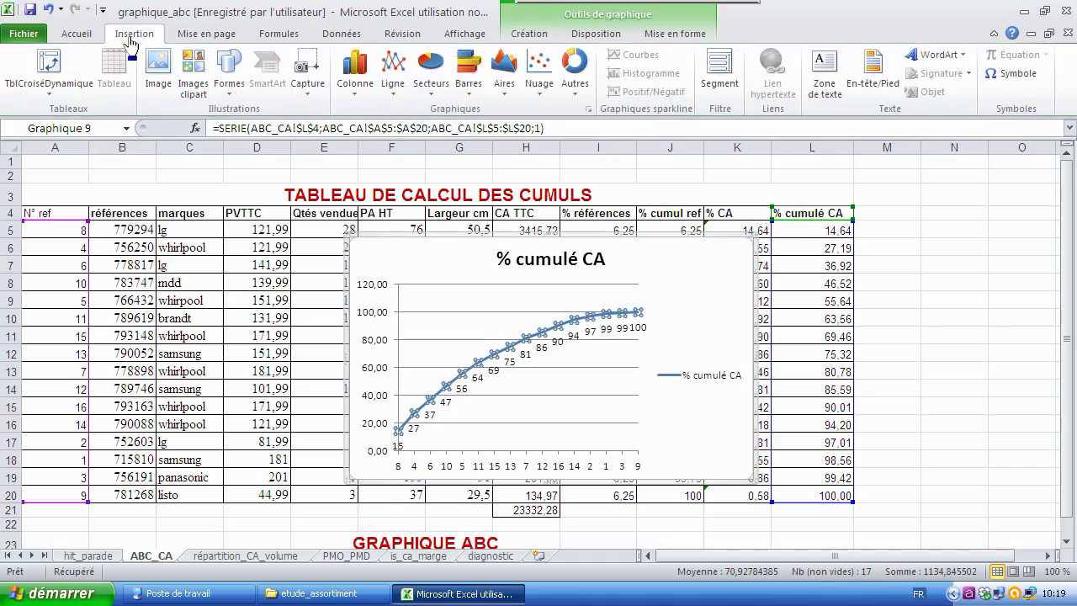
left_click(229, 71)
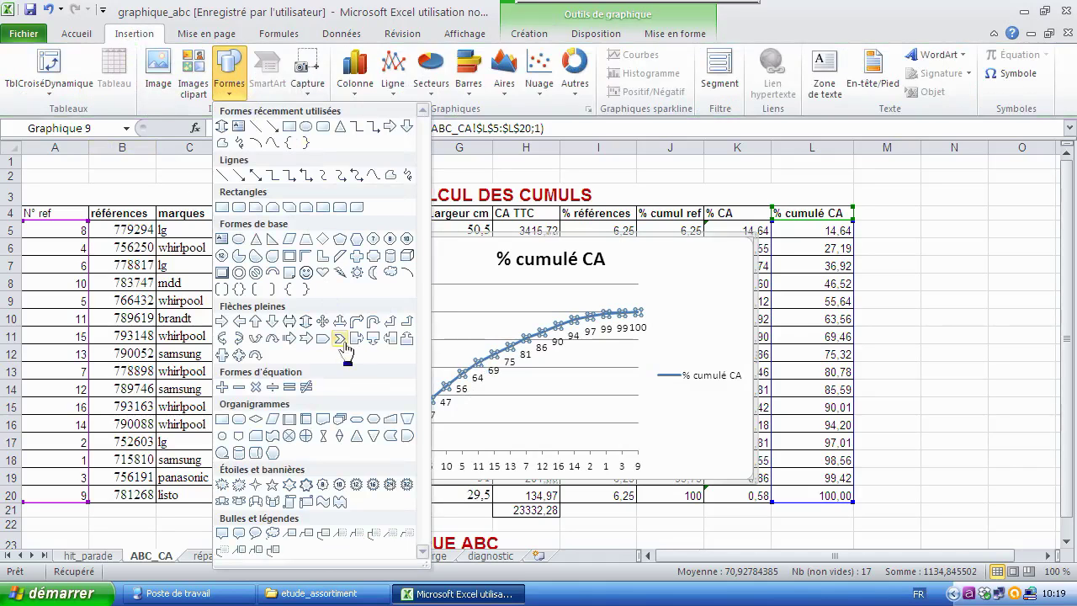
left_click(308, 323)
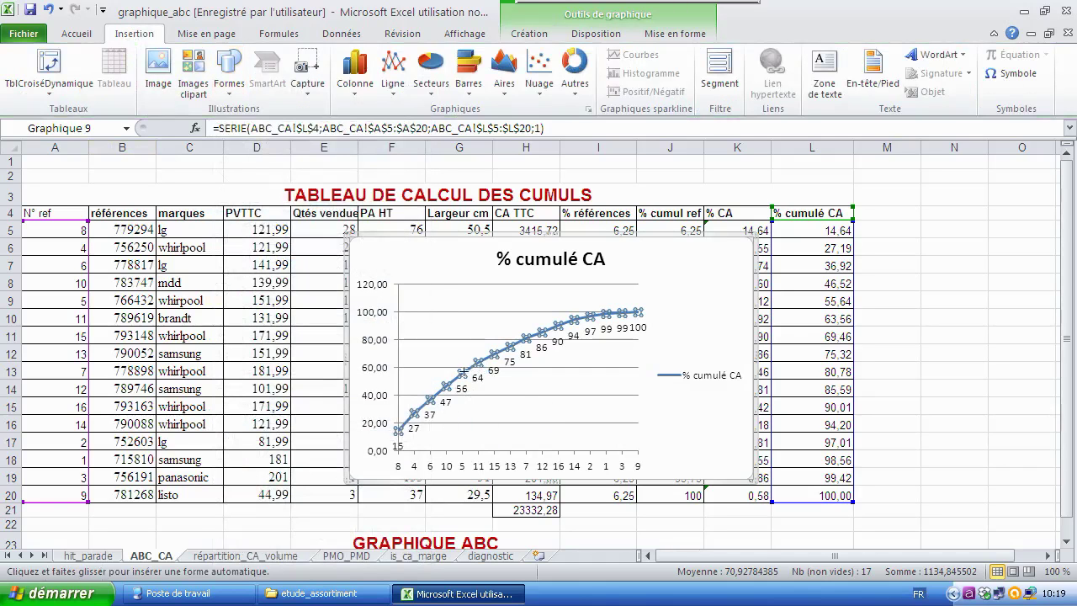
left_click_drag(479, 366, 488, 452)
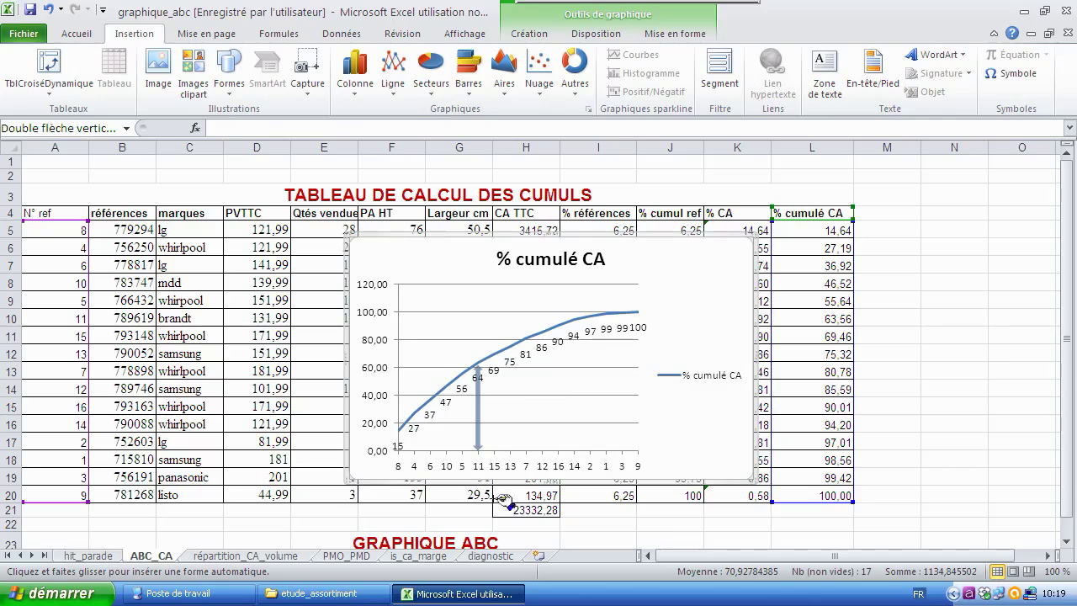
key("Delete")
key("ctrl+z")
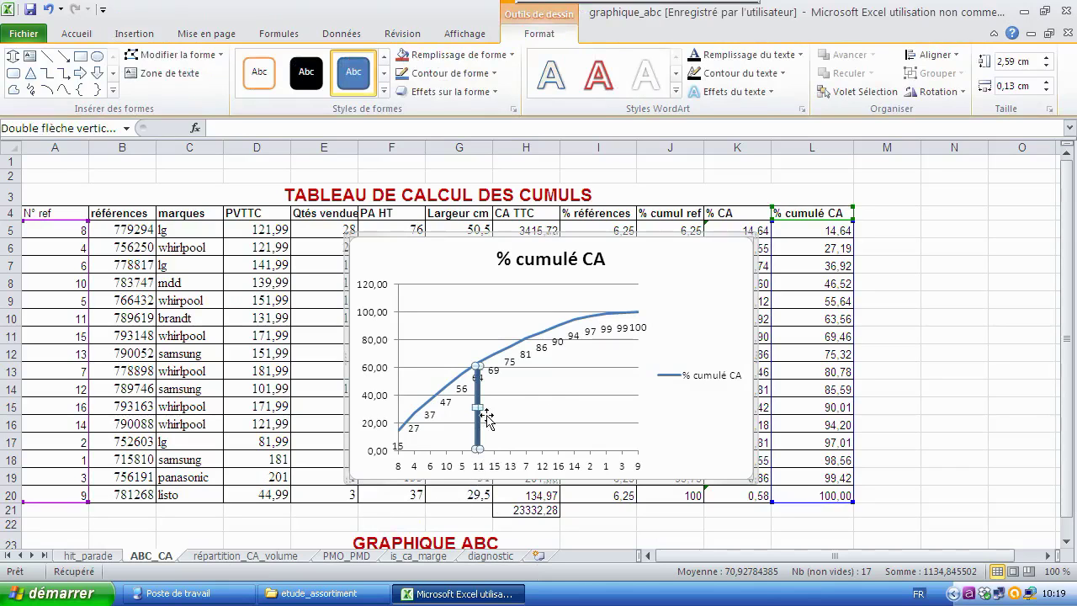
Draw a second vertical double-headed arrow about 3.92 cm tall from the curve to the horizontal axis at reference 16.
left_click(146, 37)
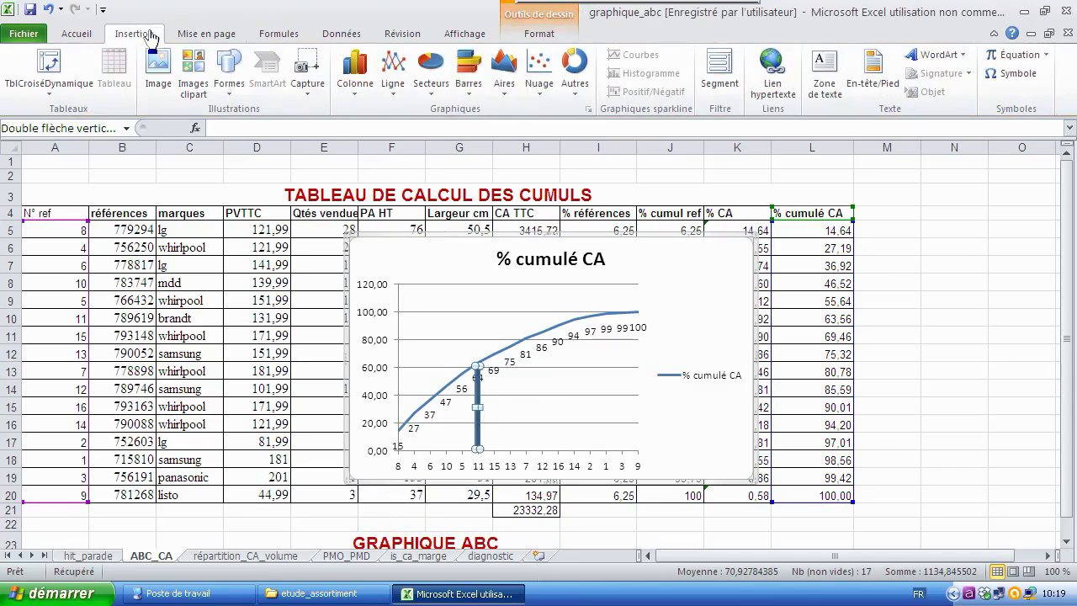
left_click(229, 67)
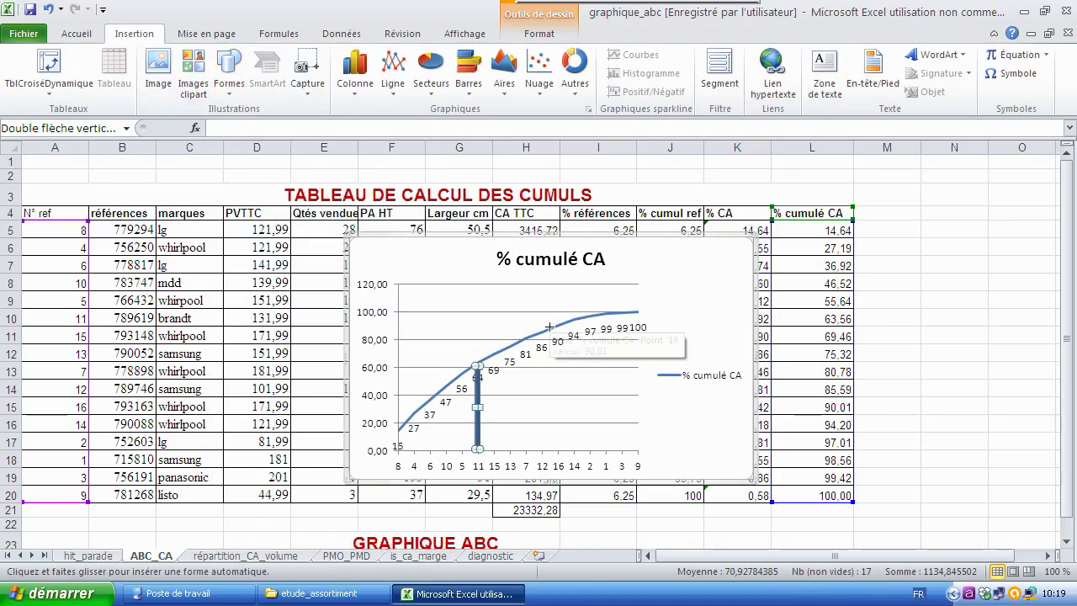
left_click_drag(556, 326, 557, 452)
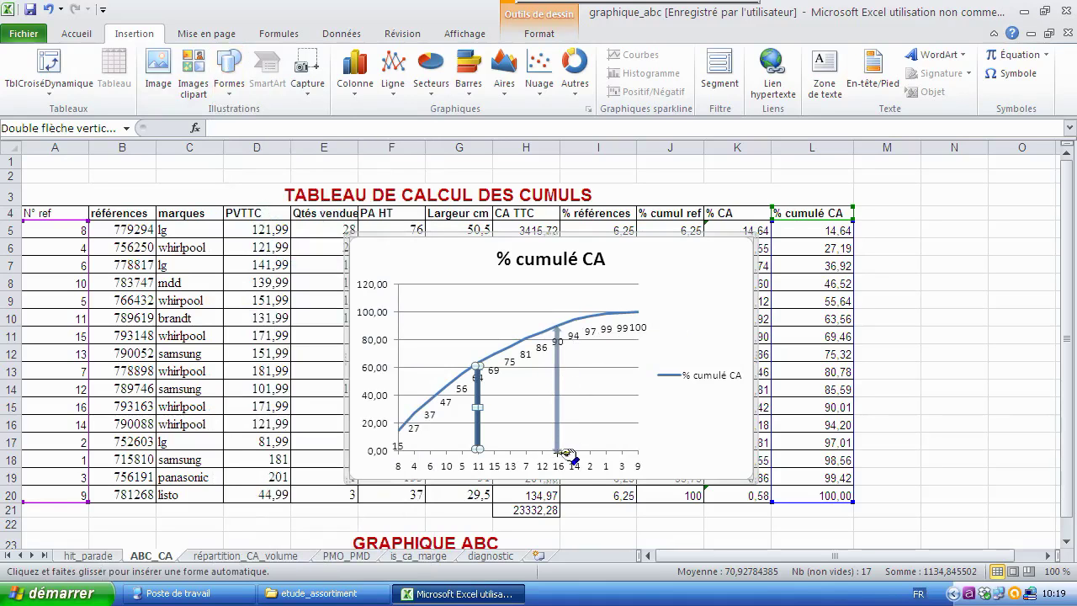
key("Escape")
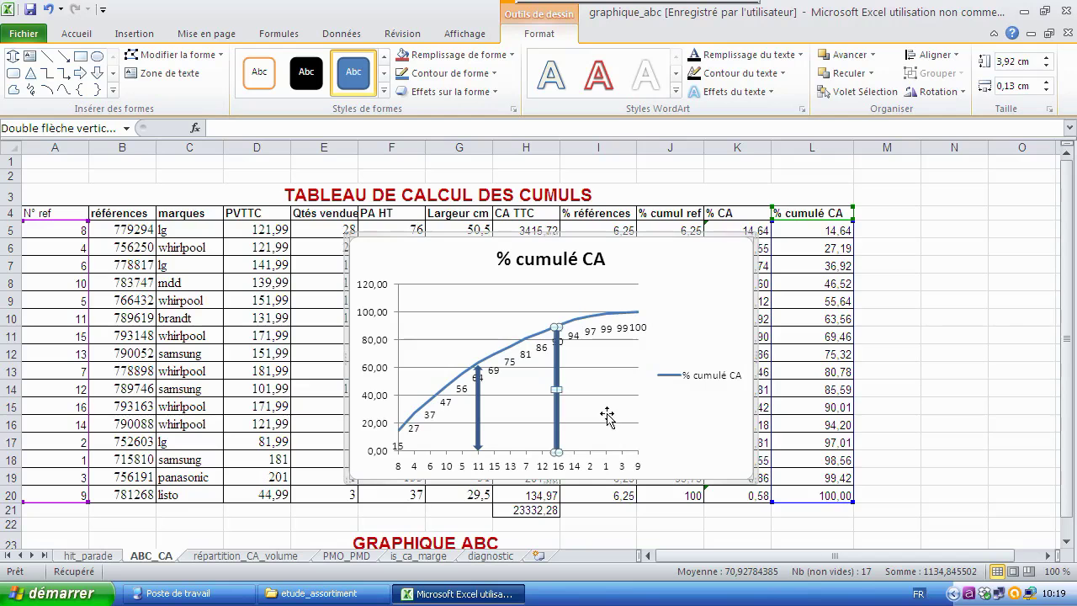
Draw a third vertical double-headed arrow from the end of the curve down to the horizontal axis at reference 9.
key("ctrl+z")
key("ctrl+z")
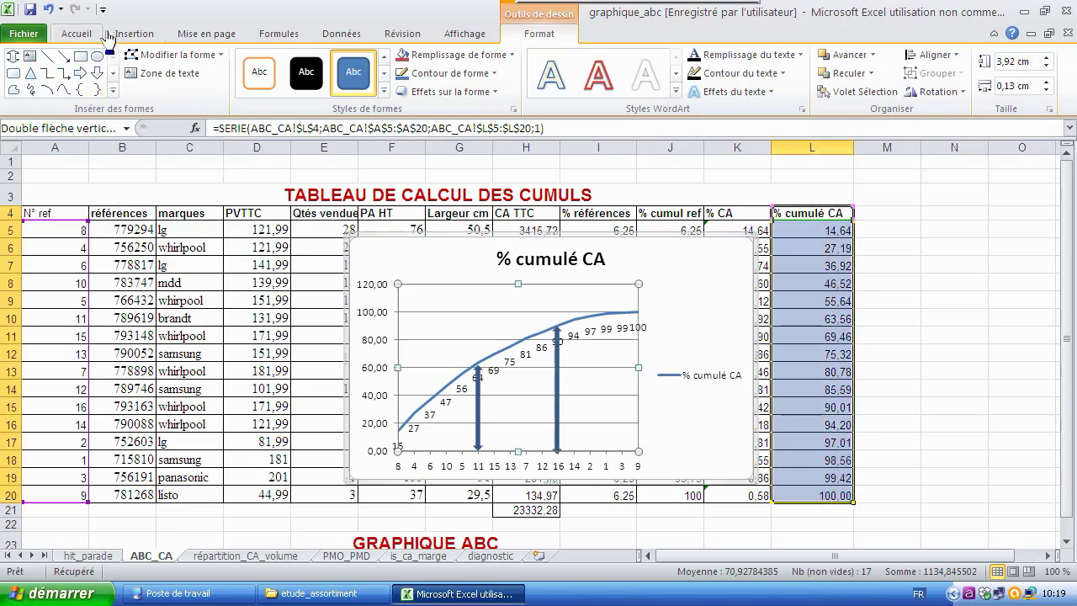
left_click(119, 38)
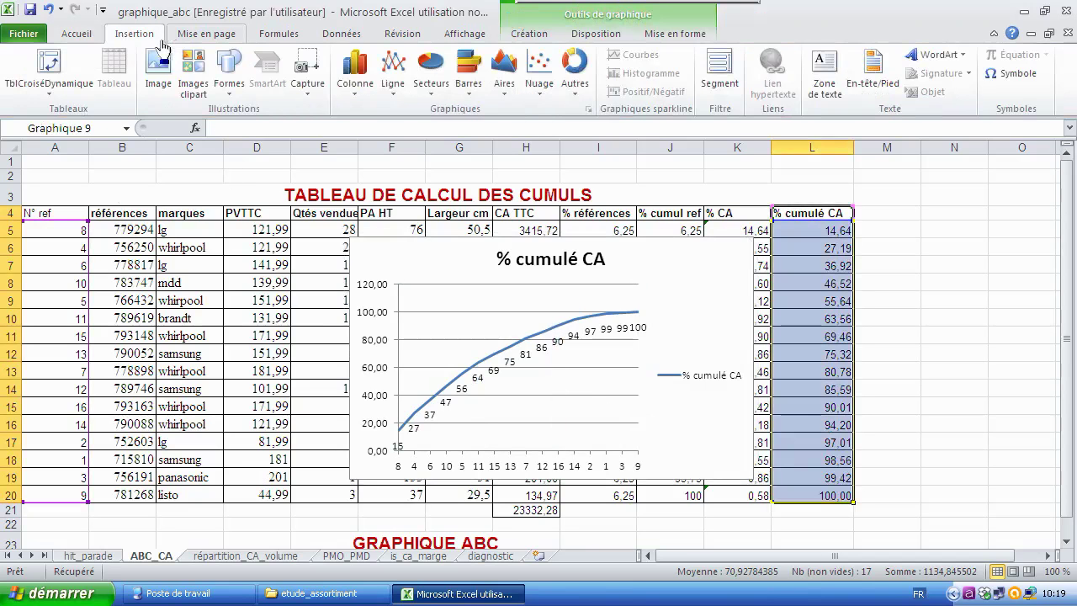
left_click(239, 66)
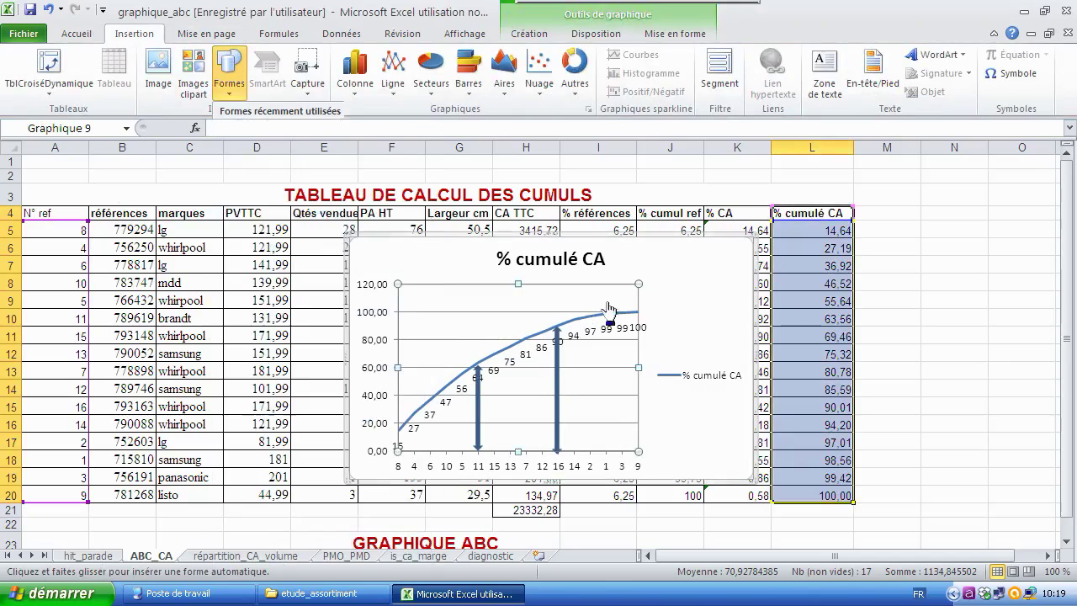
left_click_drag(630, 312, 640, 449)
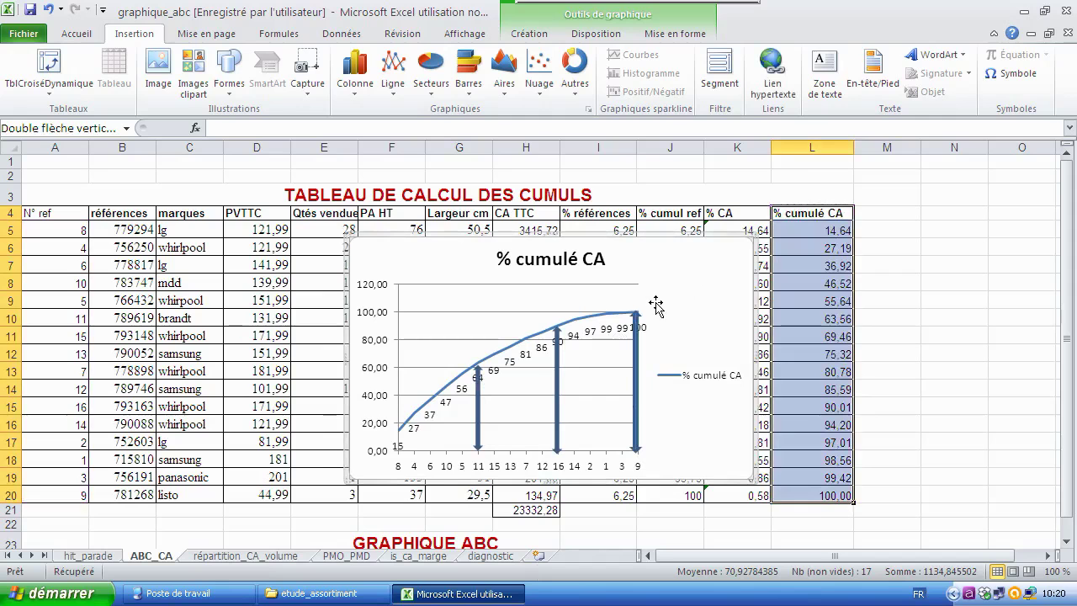
left_click(446, 473)
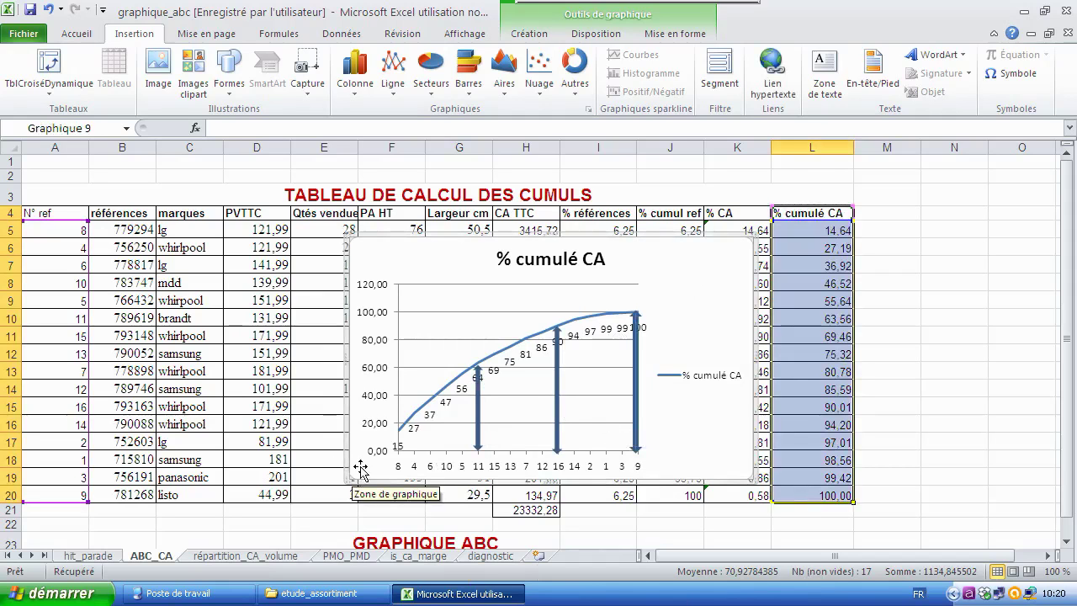
left_click_drag(268, 599, 118, 593)
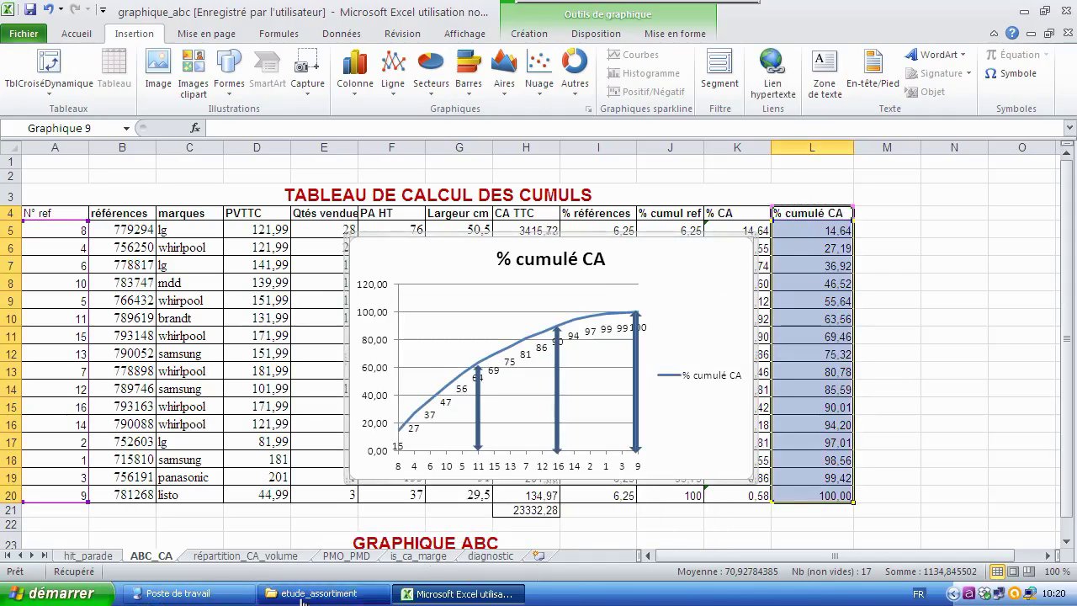